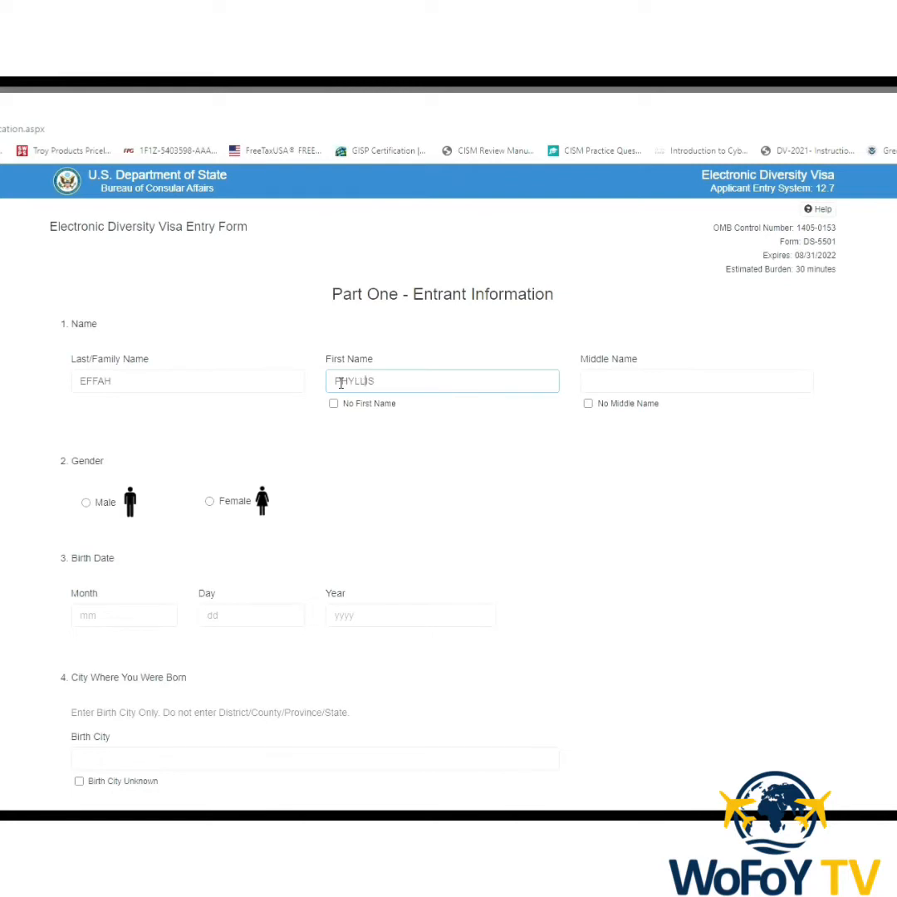
left_click(588, 404)
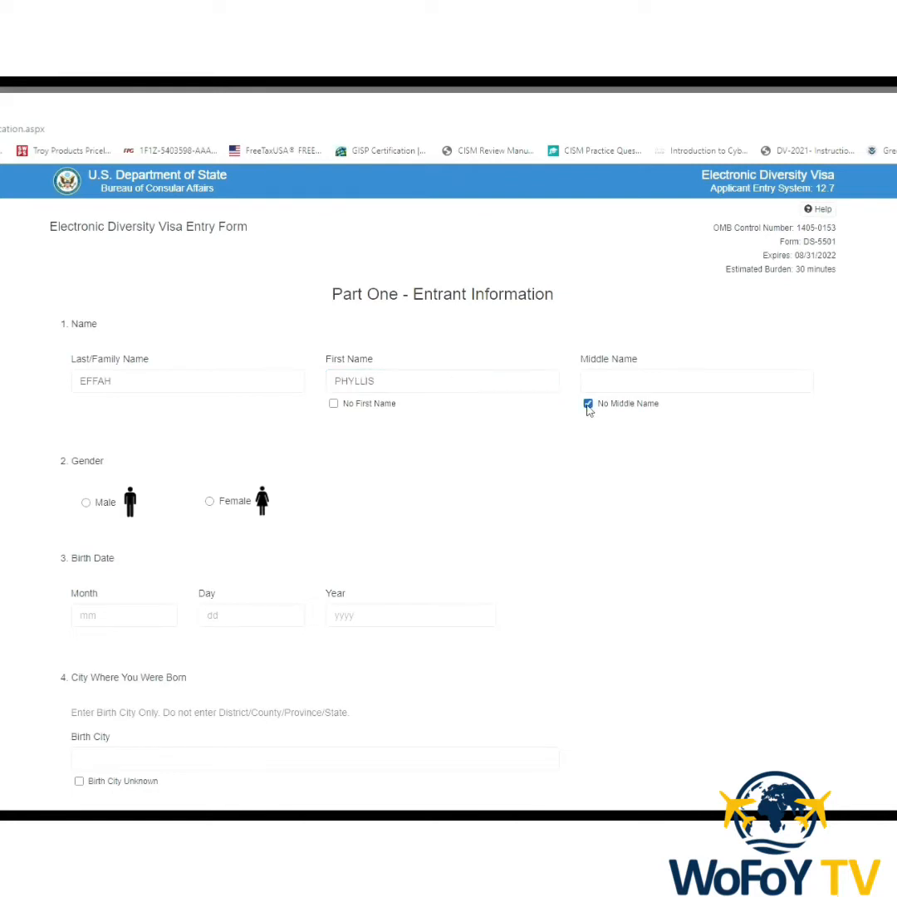
left_click(210, 502)
left_click(148, 618)
type("09")
left_click(244, 629)
type("11")
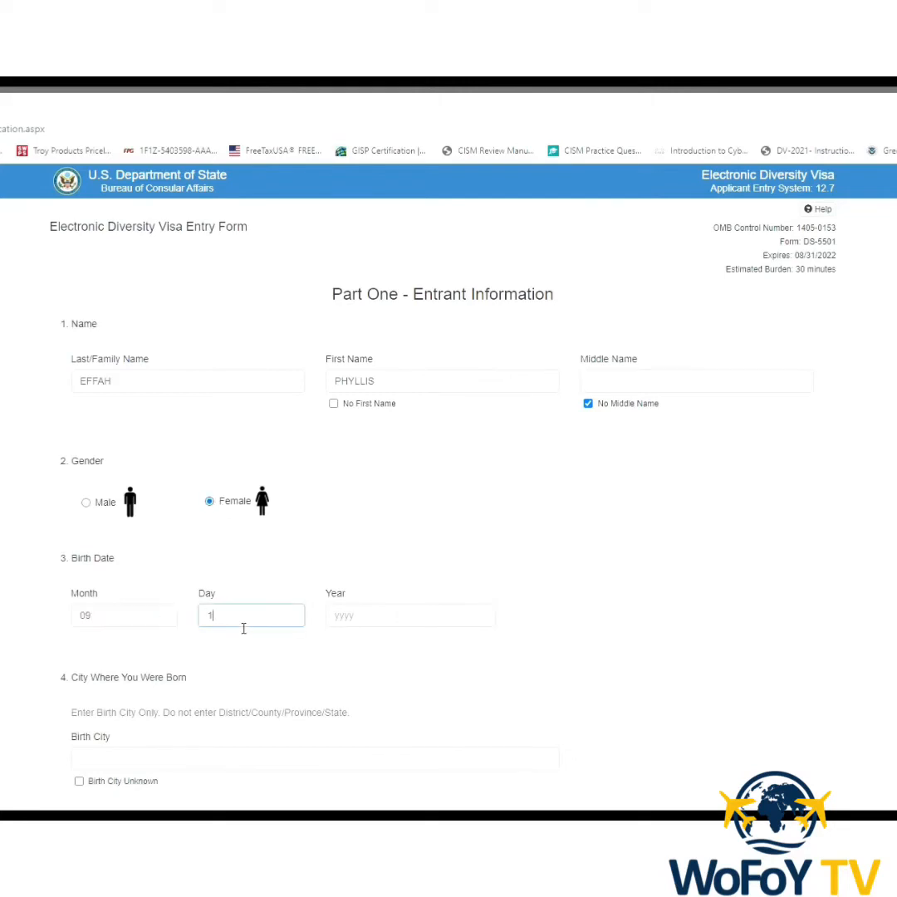
left_click(343, 623)
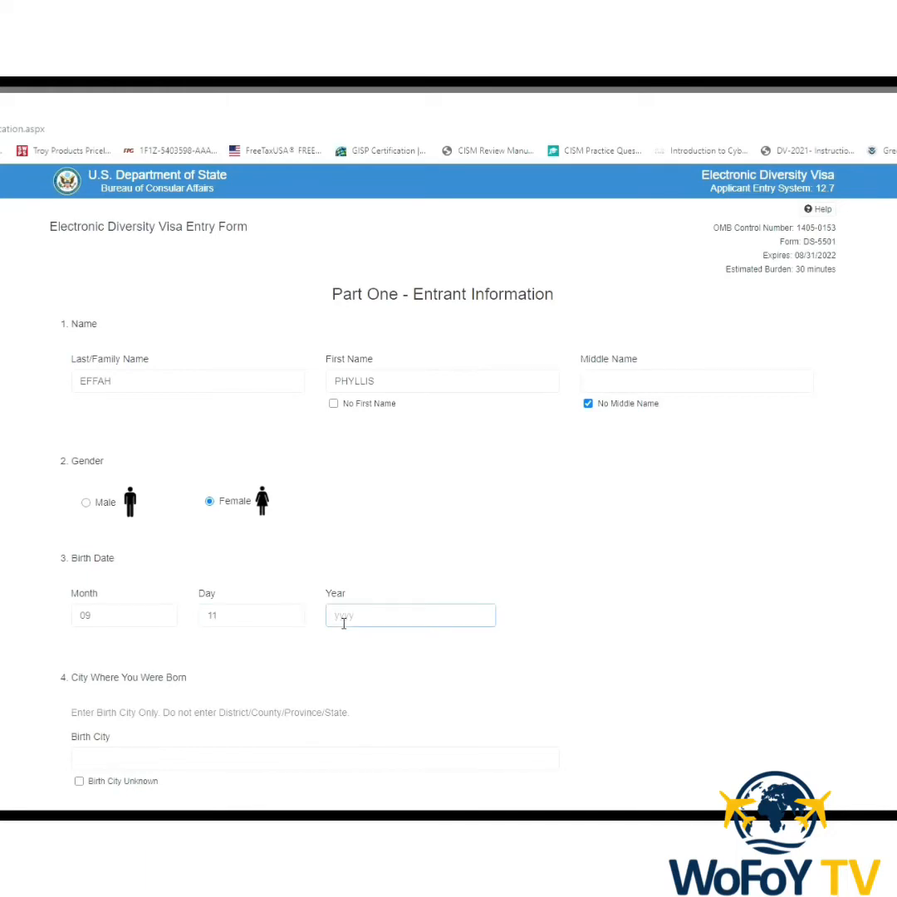
type("9")
key("BackSpace")
type("9")
left_click_drag(359, 622, 325, 616)
Set the birth city to AKYERENSUA and the birth country to Ghana.
scroll(284, 636, "down", 2)
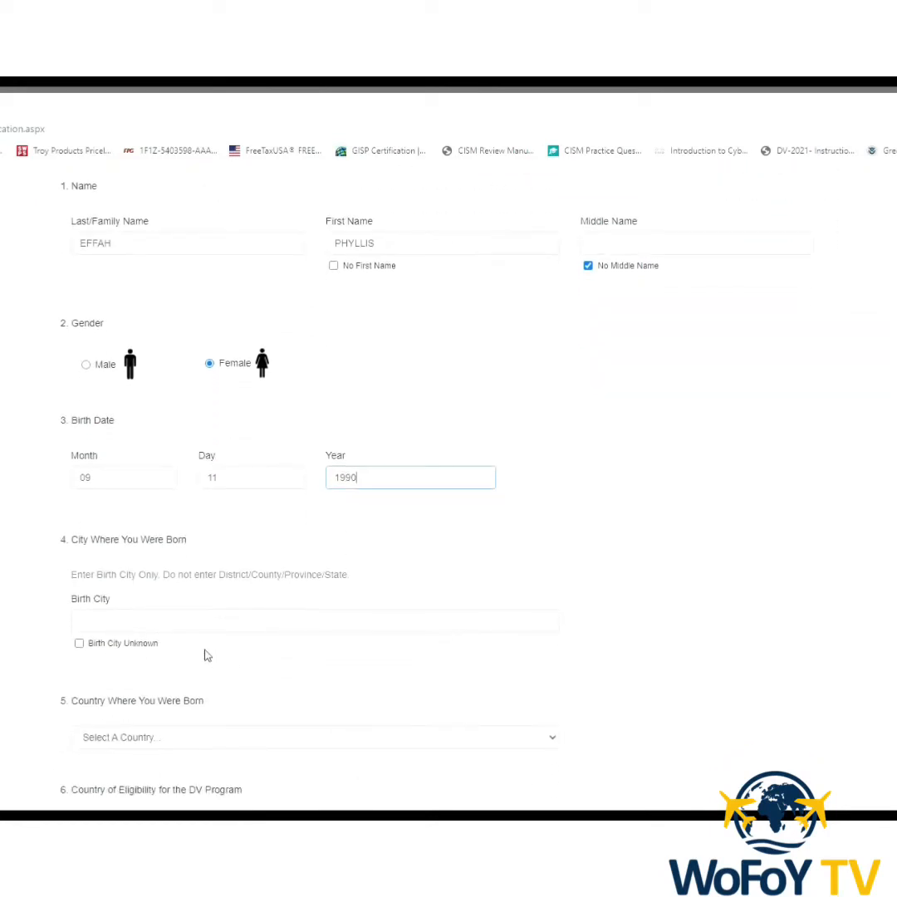
left_click(136, 625)
type("A")
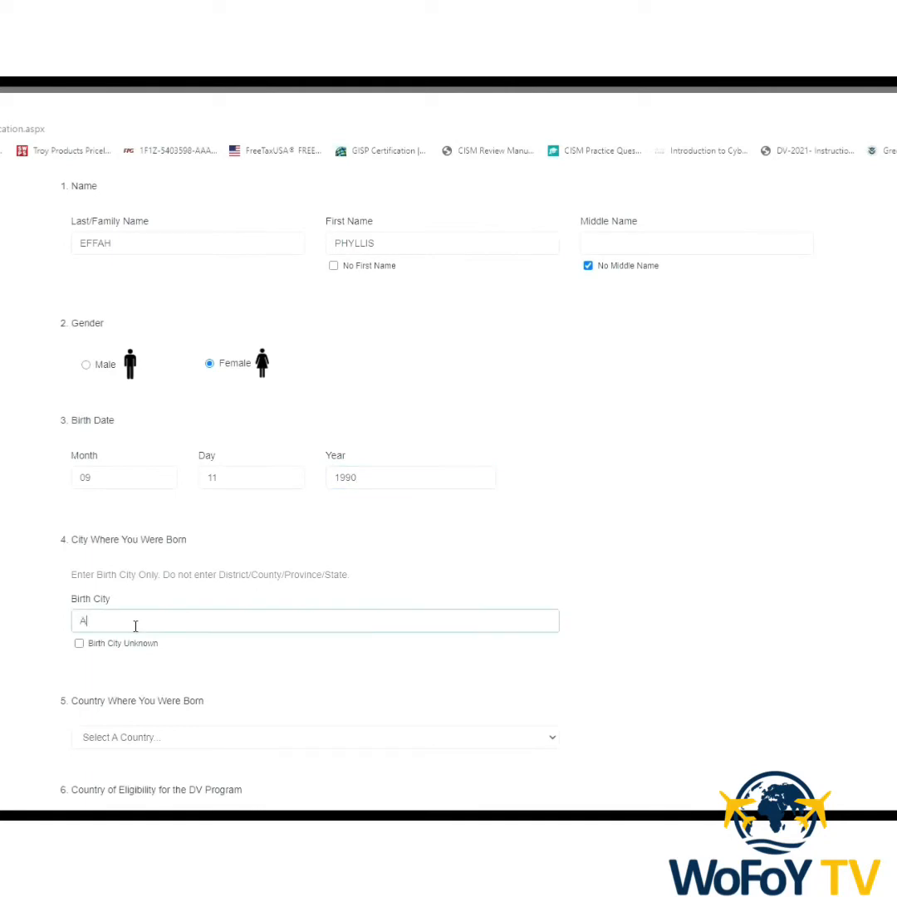
type("KYERENSUA")
scroll(135, 625, "down", 3)
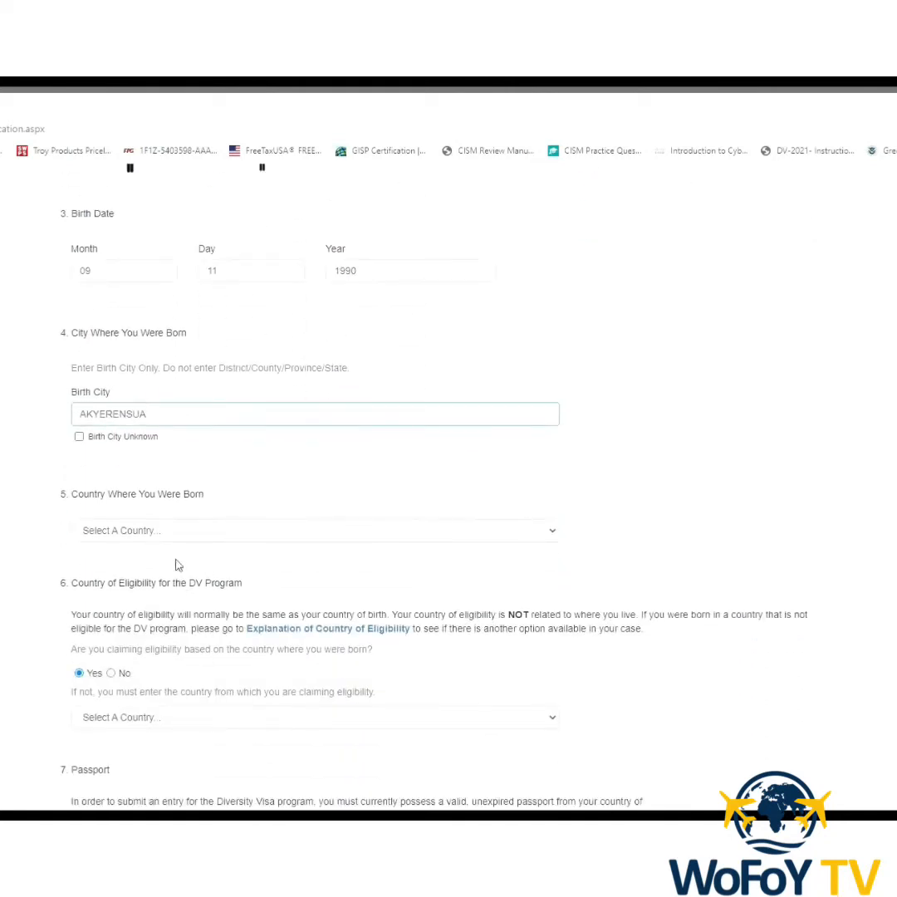
left_click(552, 532)
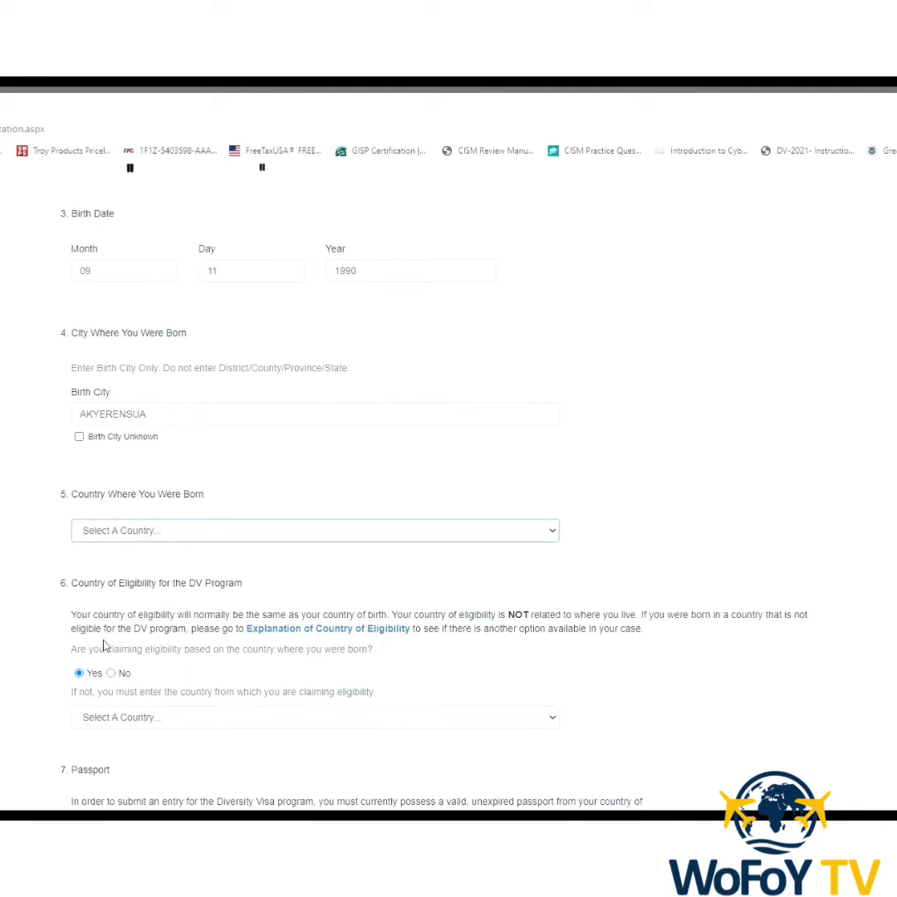
left_click(106, 778)
scroll(740, 650, "down", 3)
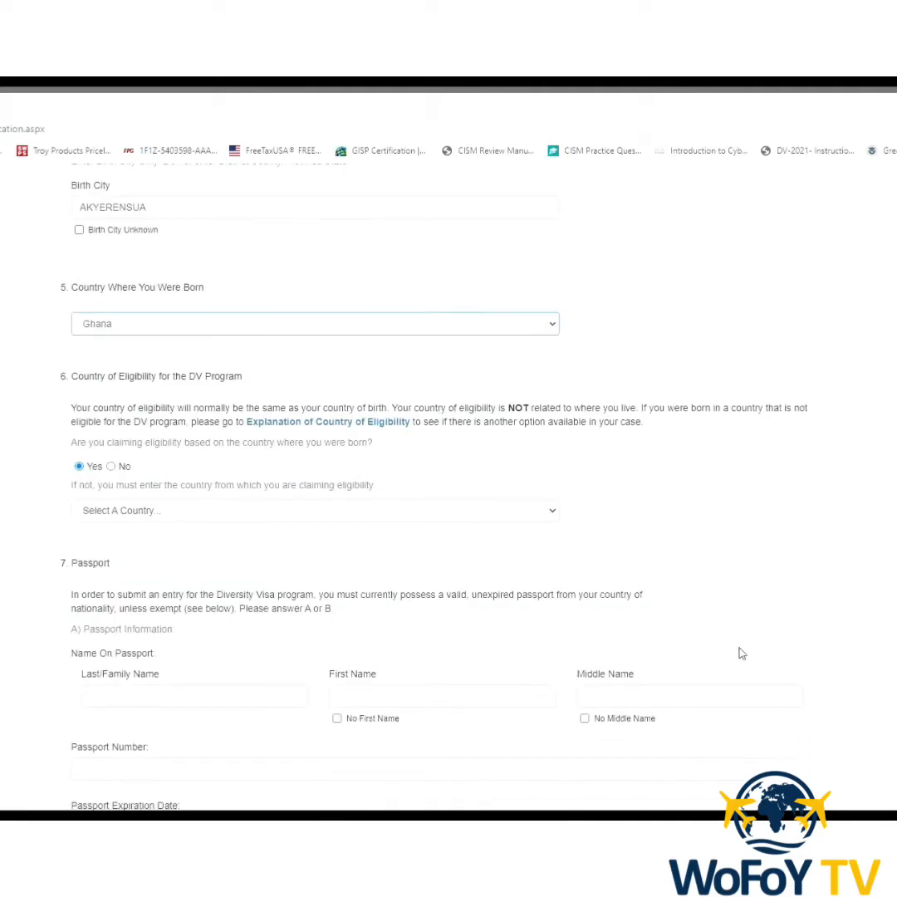
scroll(470, 582, "down", 2)
Enter the entrant's surname and first name as on the passport, with no middle name.
left_click(132, 555)
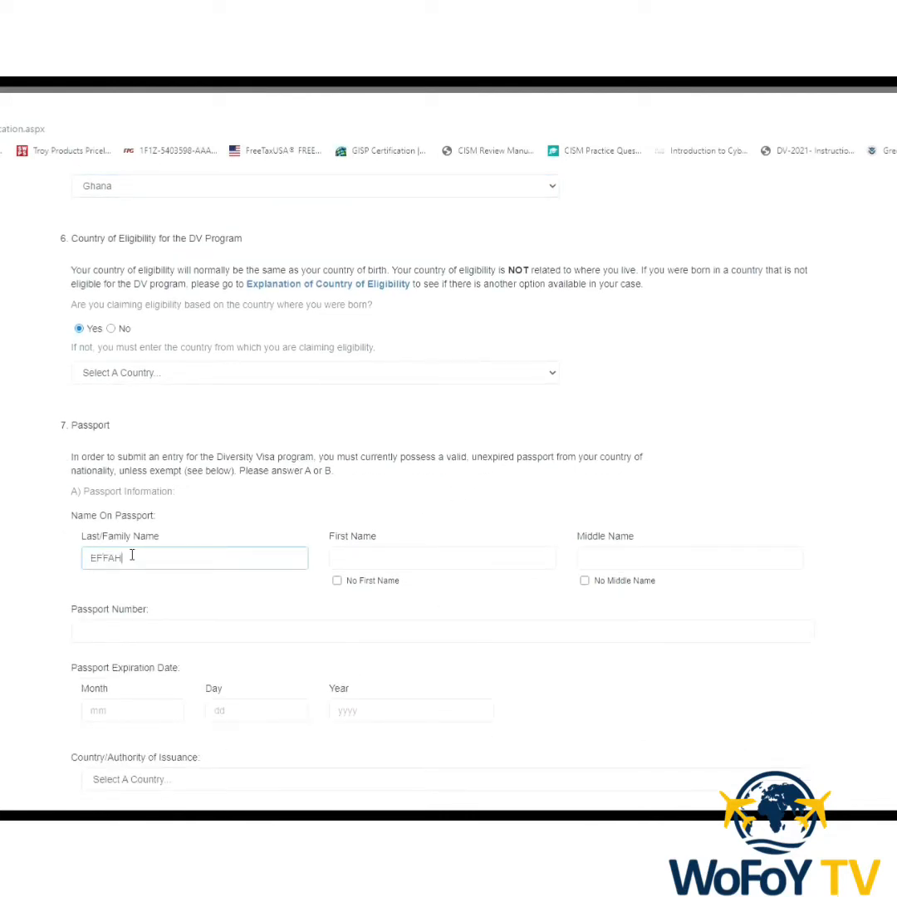
key("Tab")
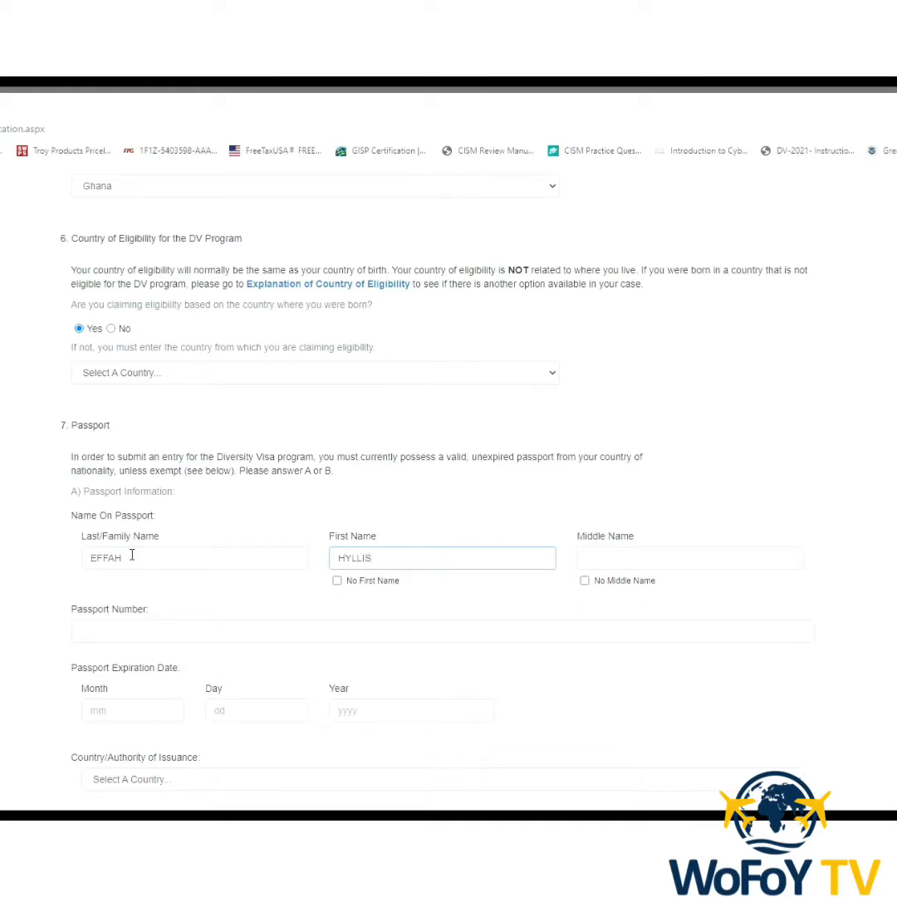
left_click(339, 559)
type("P")
left_click(585, 581)
scroll(445, 630, "down", 2)
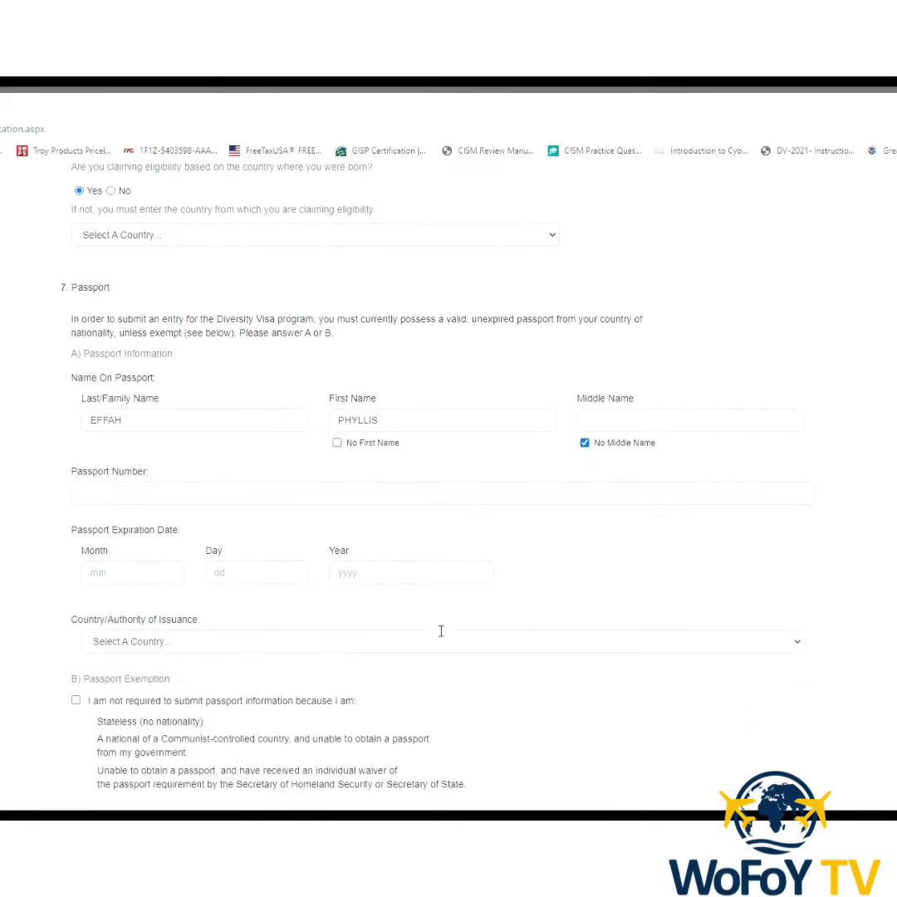
Enter the passport number and the passport expiry date 09/12/2025.
left_click(298, 496)
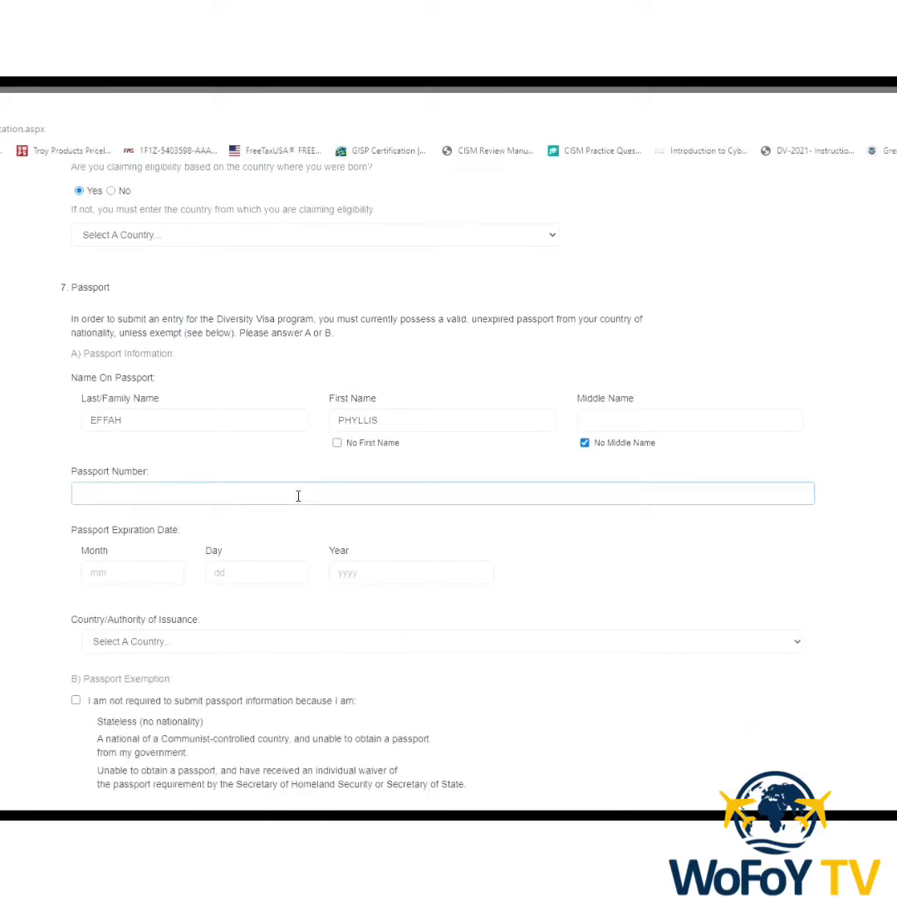
left_click(132, 573)
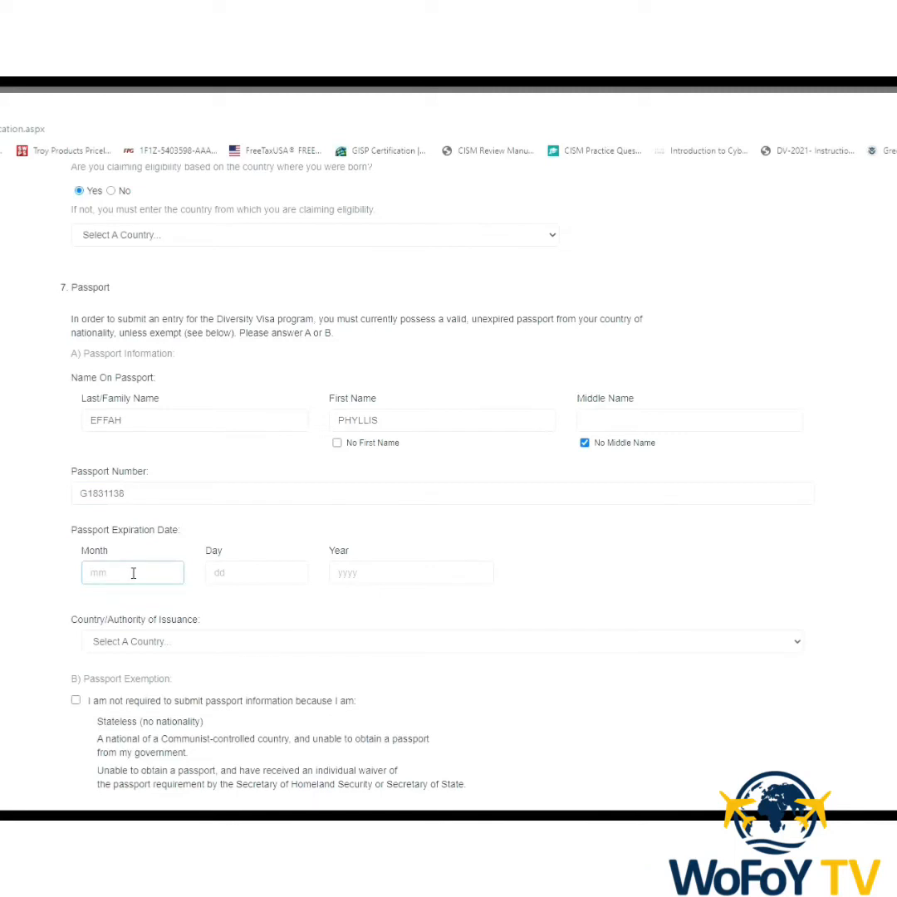
type("09")
left_click(250, 579)
type("12")
left_click(369, 581)
type("2025")
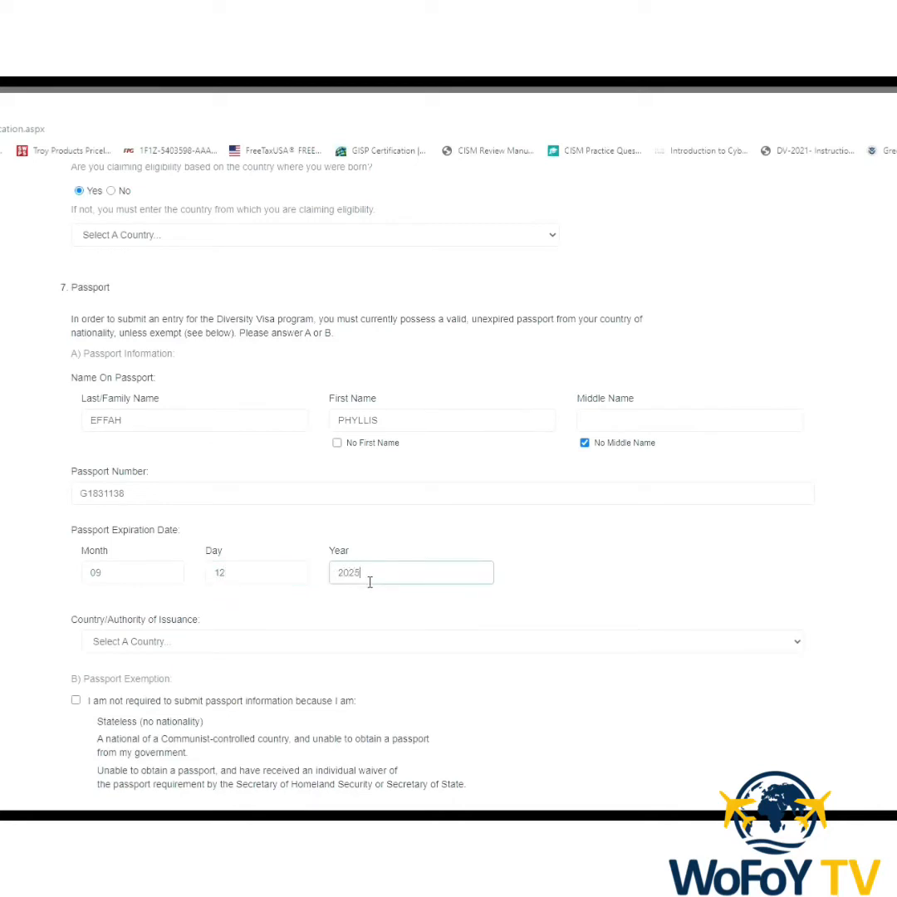
left_click(795, 642)
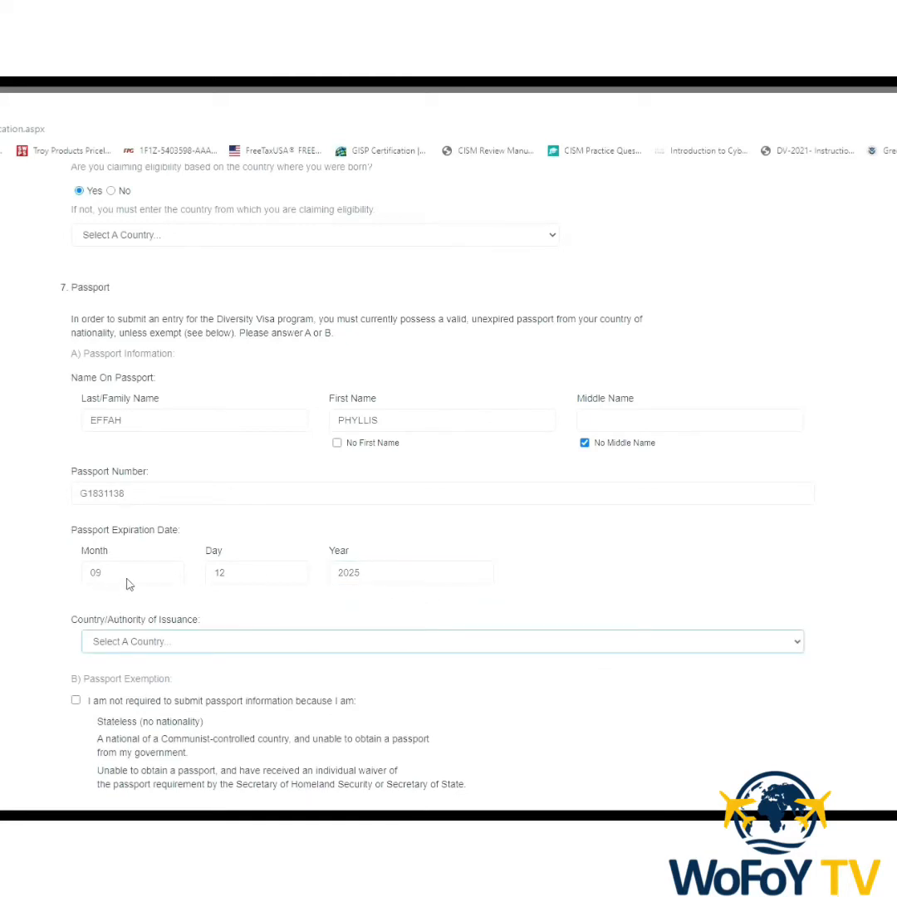
Choose Ghana as the passport's country of issuance.
left_click(114, 540)
scroll(488, 721, "down", 1)
scroll(485, 726, "down", 3)
scroll(299, 682, "down", 3)
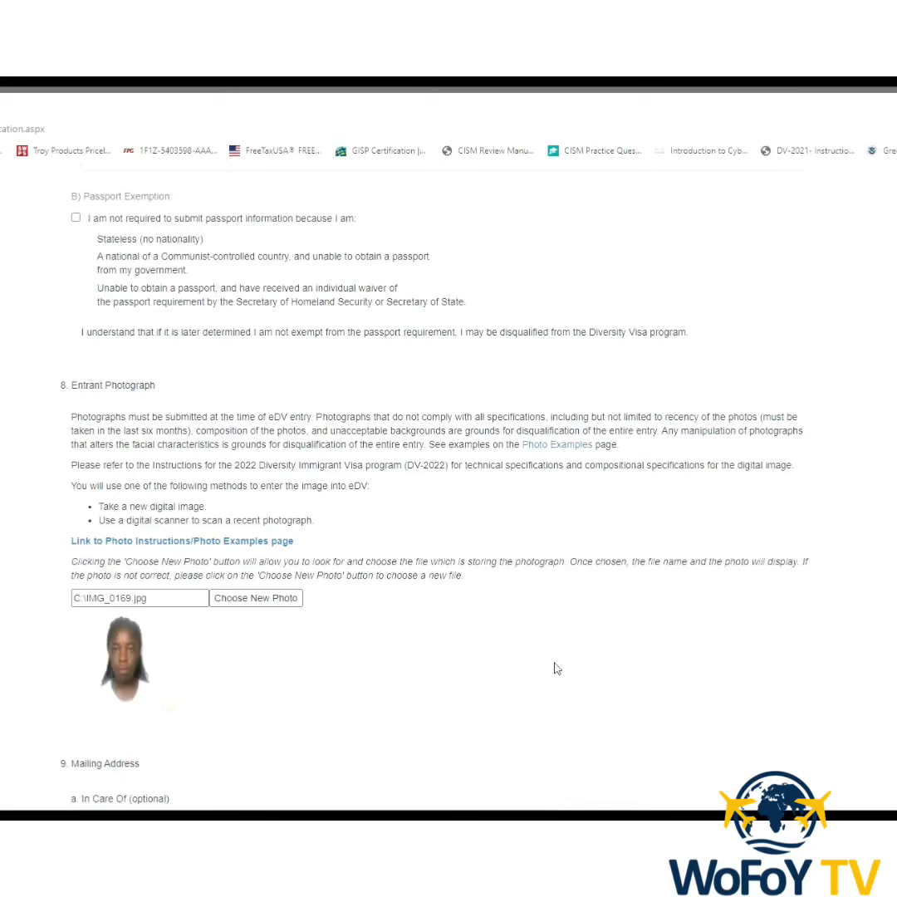
scroll(557, 669, "down", 5)
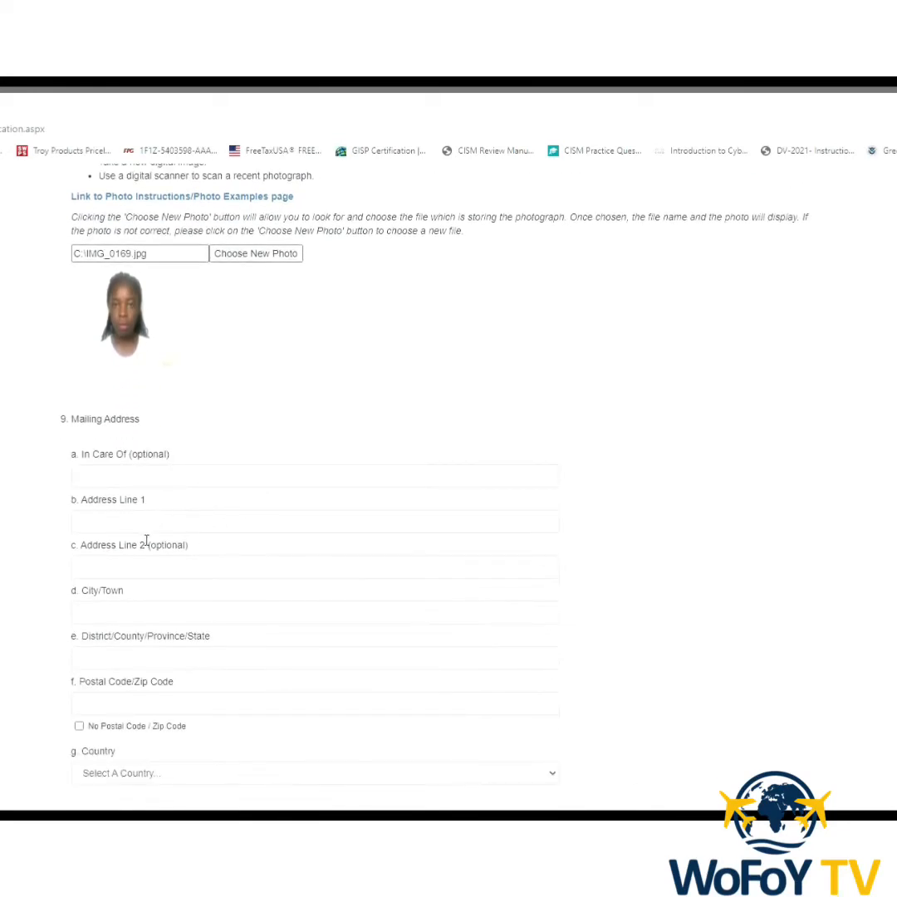
Fill in the mailing address line, city/town and district/region, marking no postal code.
left_click(152, 529)
scroll(152, 528, "down", 3)
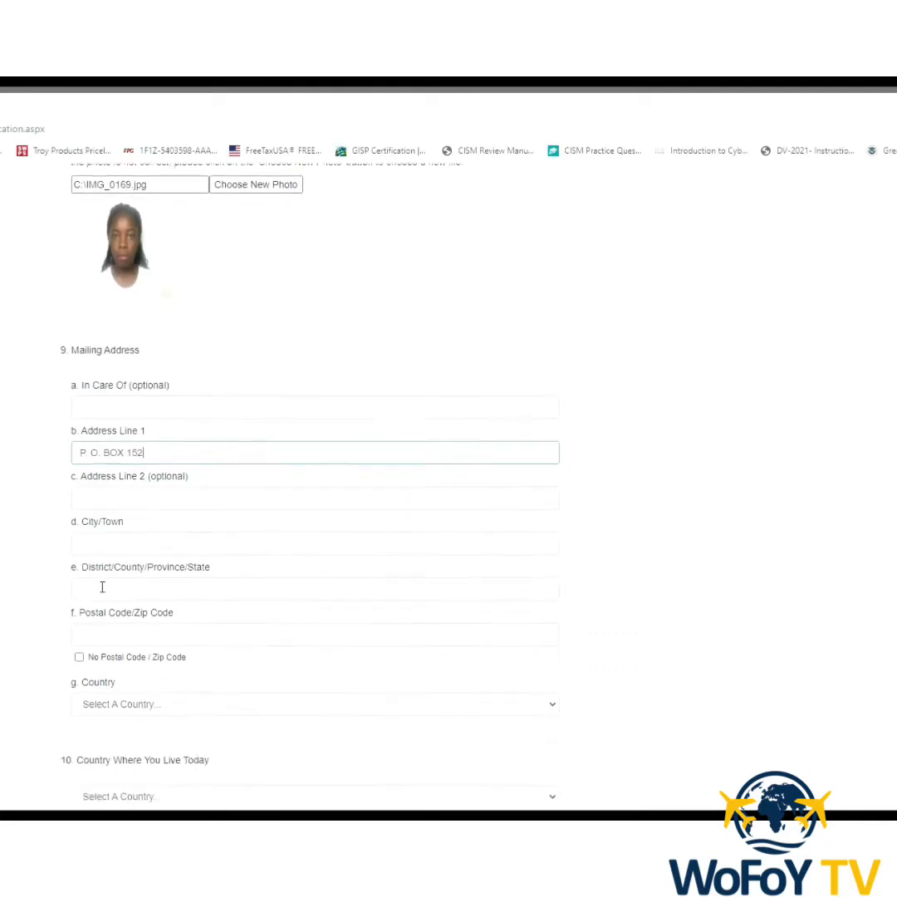
left_click(139, 406)
type("SUNYANI")
left_click(213, 453)
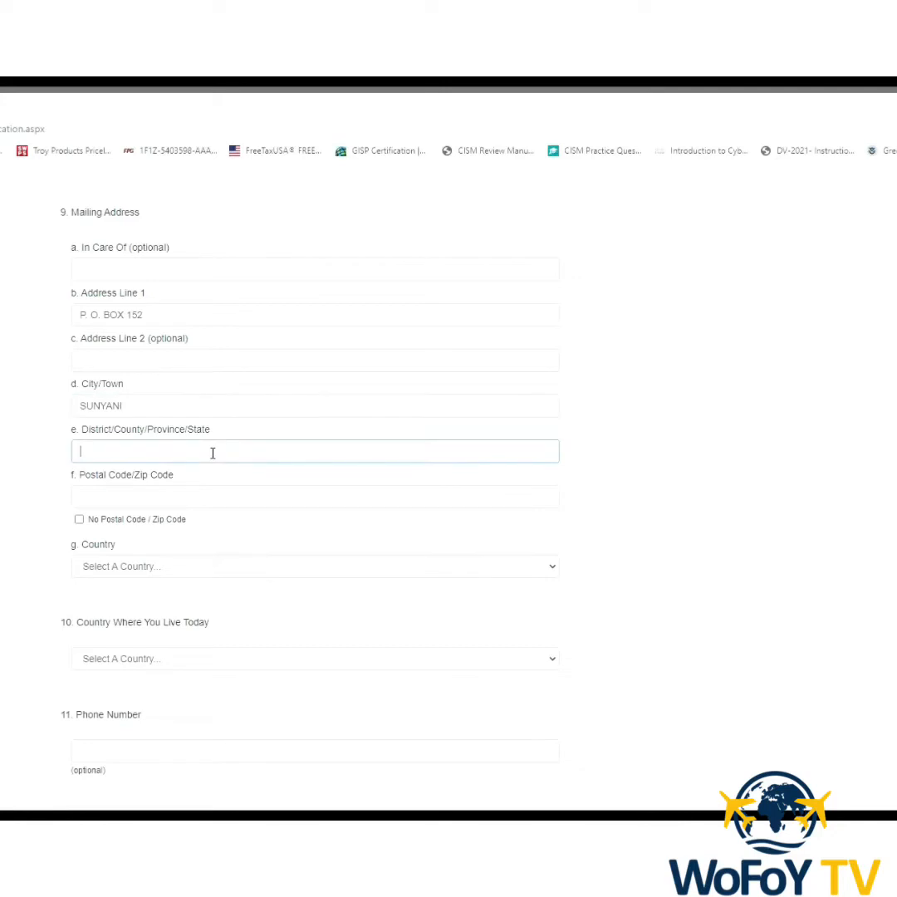
type("BONO REGION")
left_click(79, 520)
scroll(545, 613, "down", 3)
Set Ghana as both the mailing address country and the country of current residence.
left_click(553, 362)
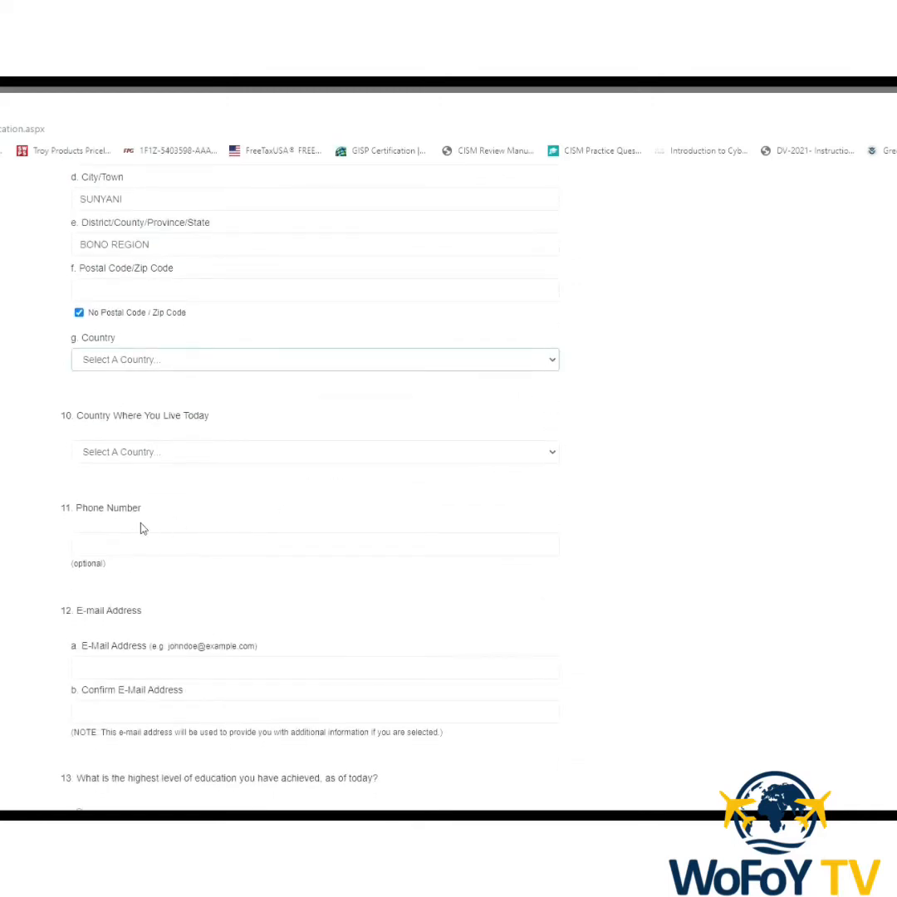
left_click(95, 610)
left_click(554, 454)
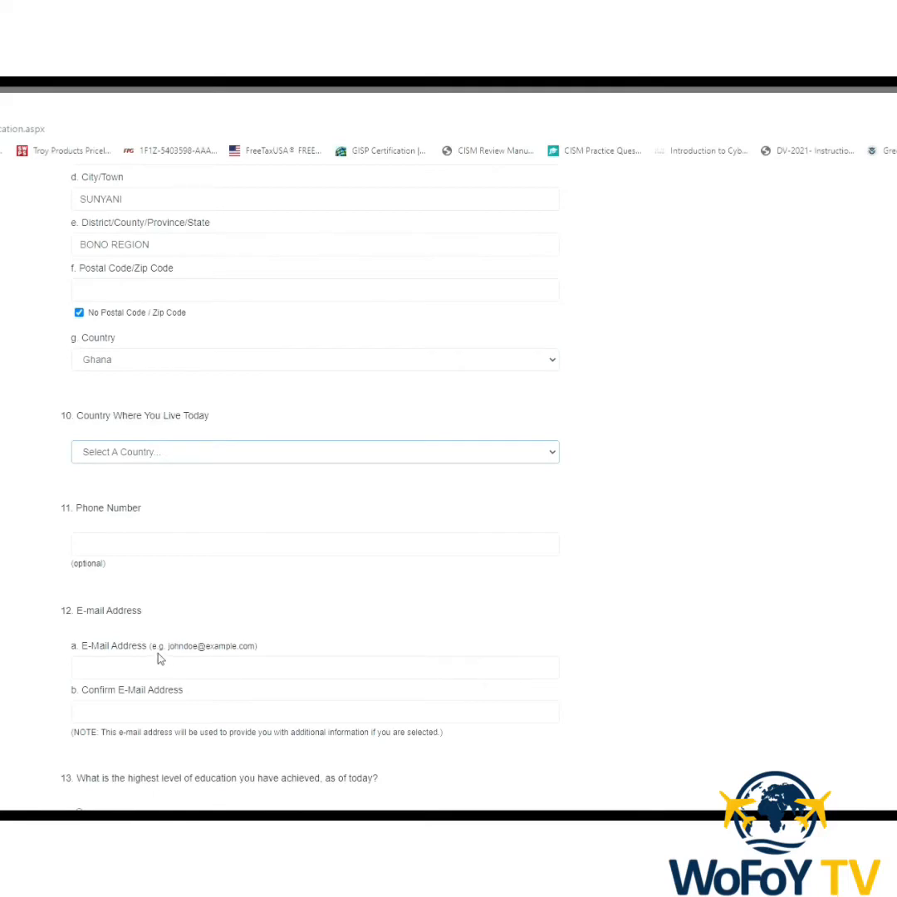
left_click(93, 671)
Enter the entrant's e-mail address and its confirmation, correcting a typo.
left_click(334, 669)
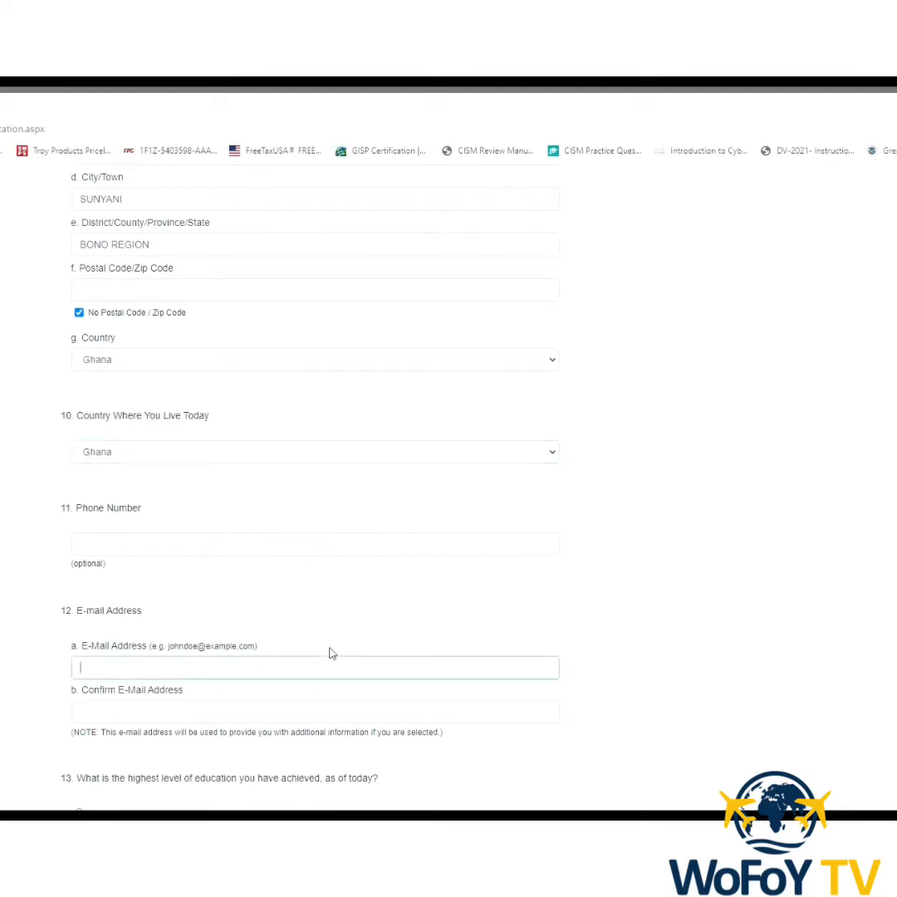
left_click(103, 673)
type("F")
left_click(116, 711)
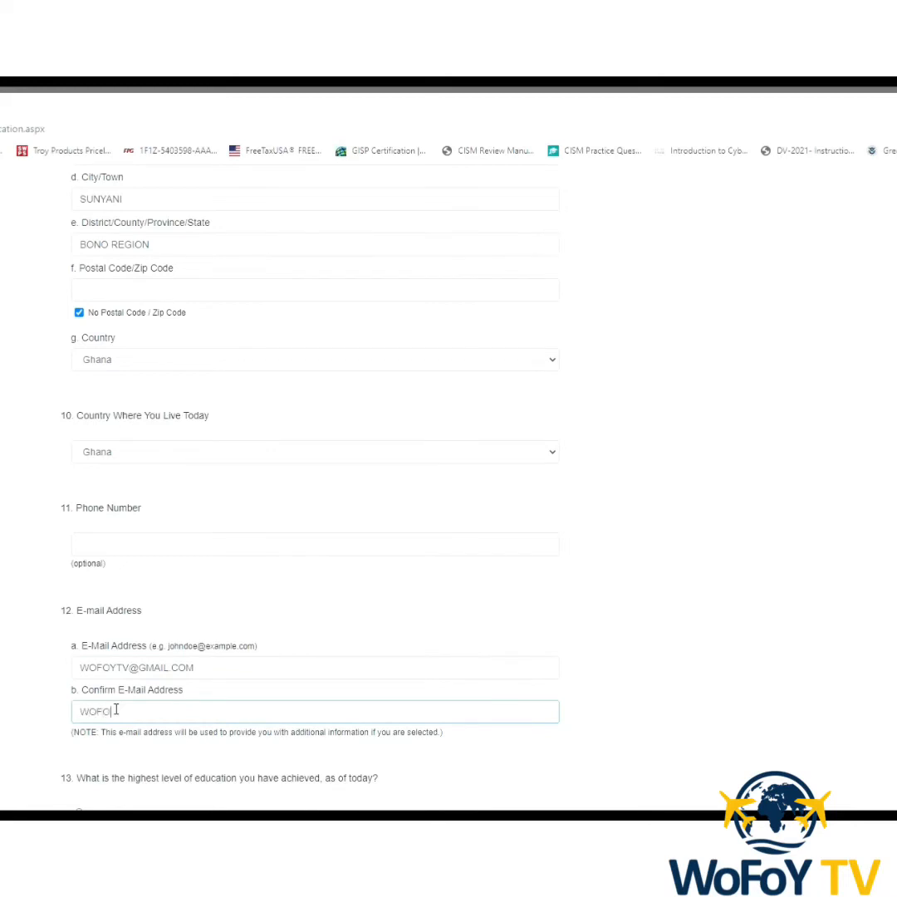
Select University Degree as highest education and Unmarried as marital status.
scroll(117, 711, "down", 3)
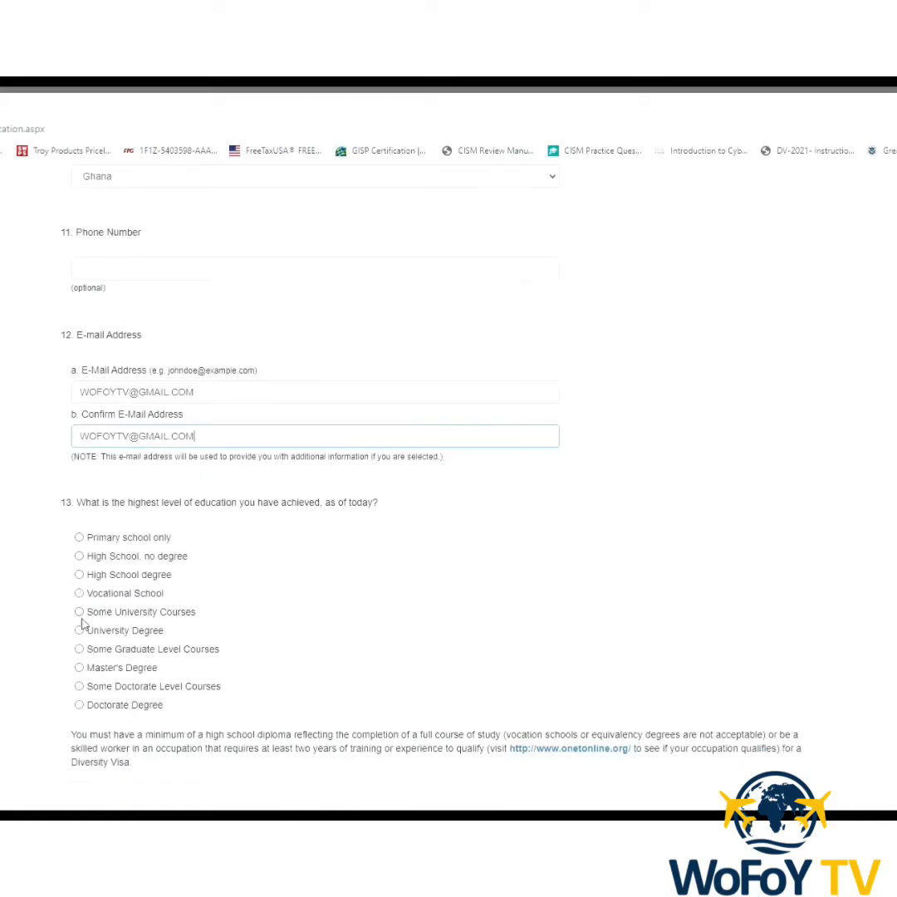
left_click(79, 631)
scroll(445, 653, "down", 3)
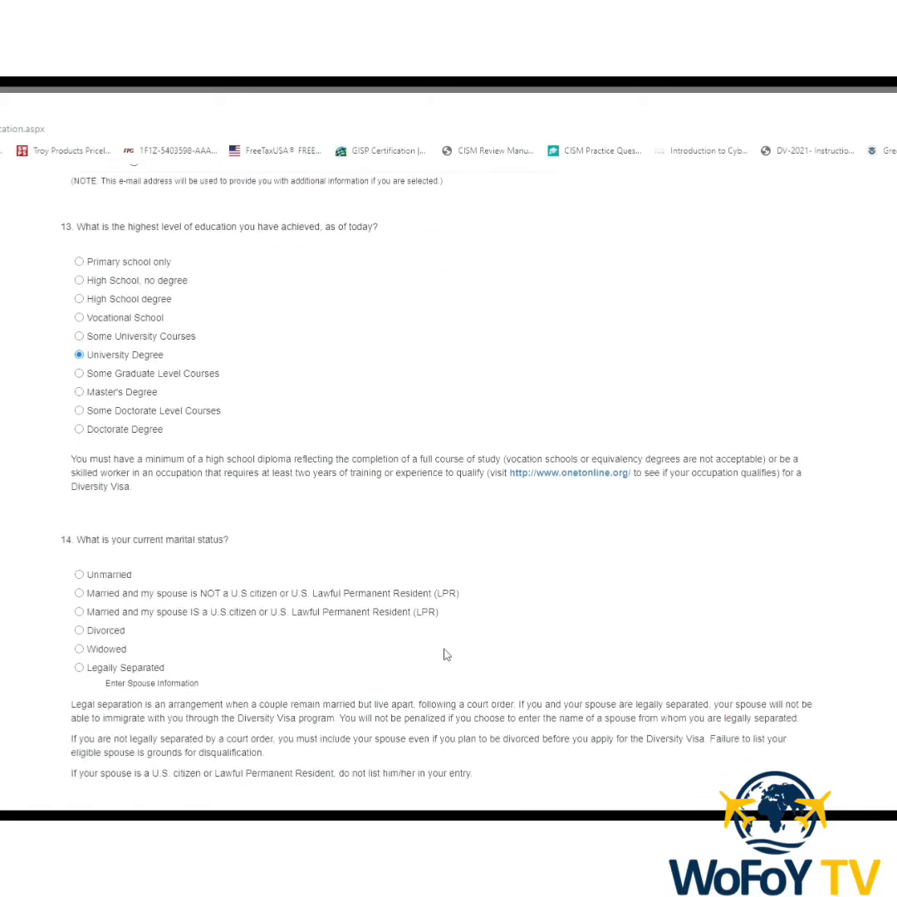
left_click(79, 575)
scroll(345, 579, "down", 4)
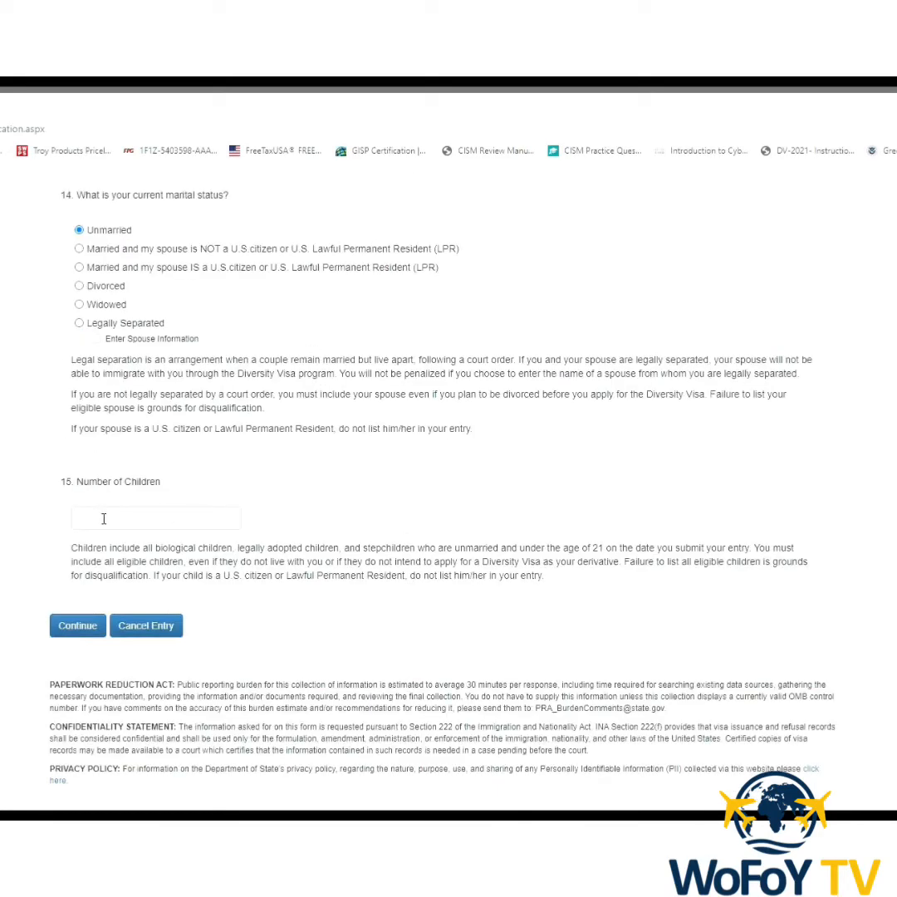
Enter 2 children and submit Part One, revealing photo errors: over 245KB and not square.
left_click(104, 518)
left_click(81, 628)
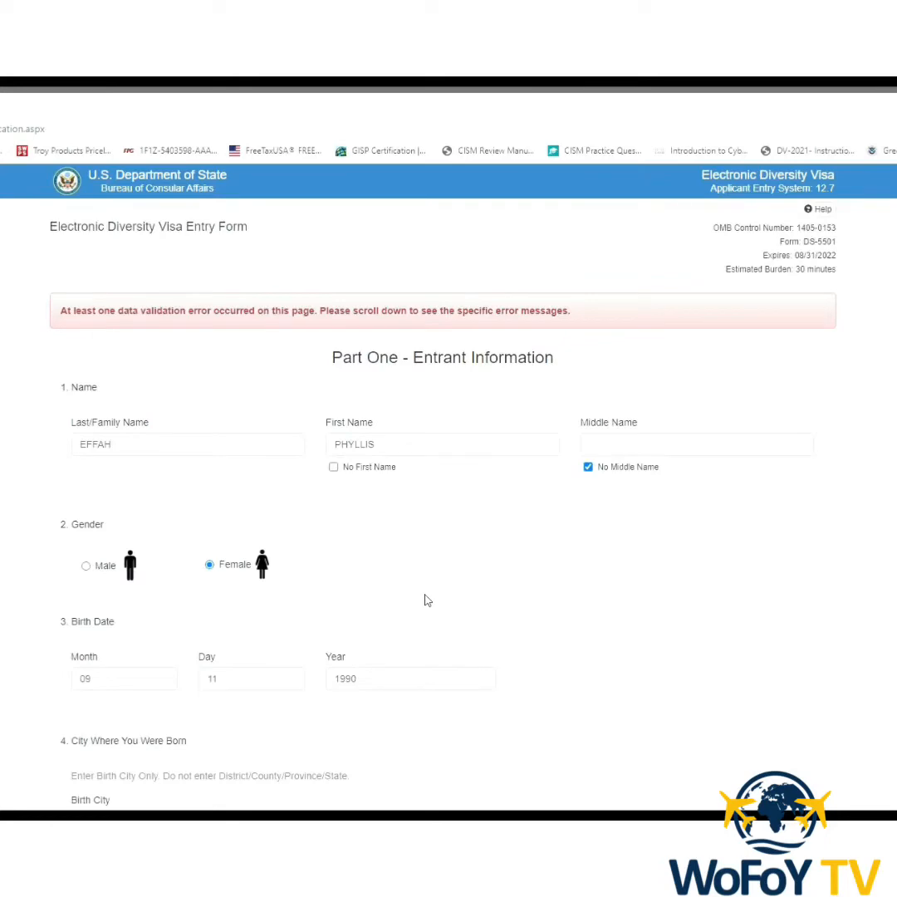
scroll(434, 587, "down", 15)
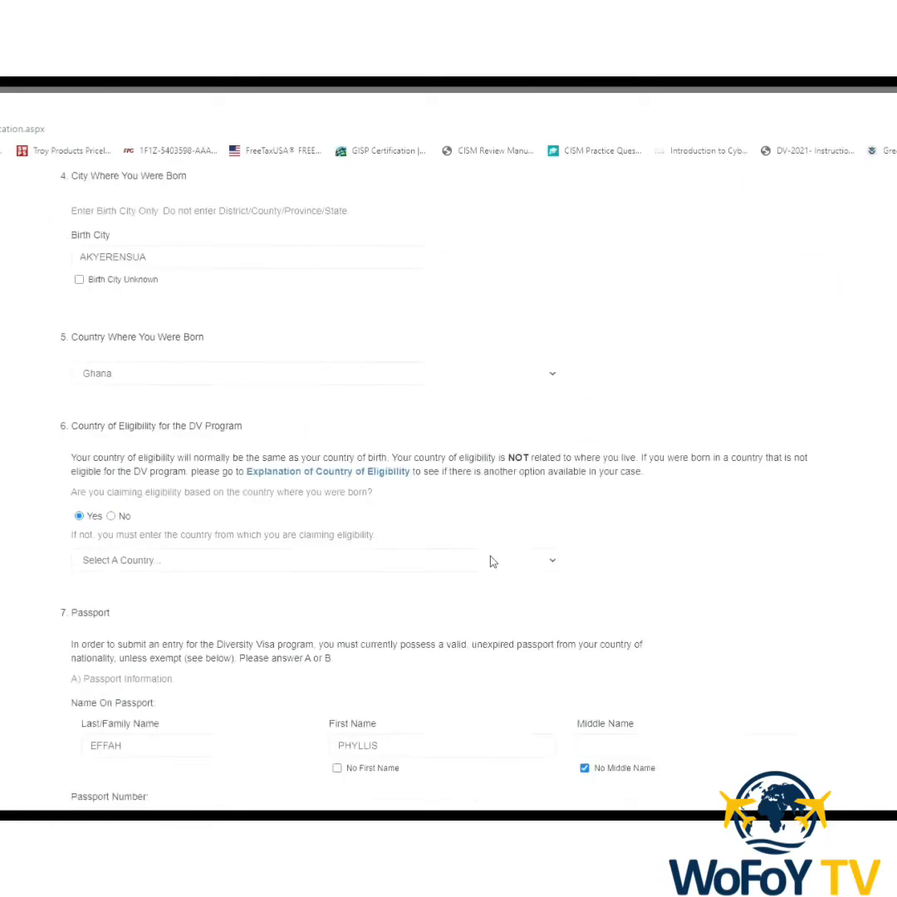
scroll(493, 563, "down", 5)
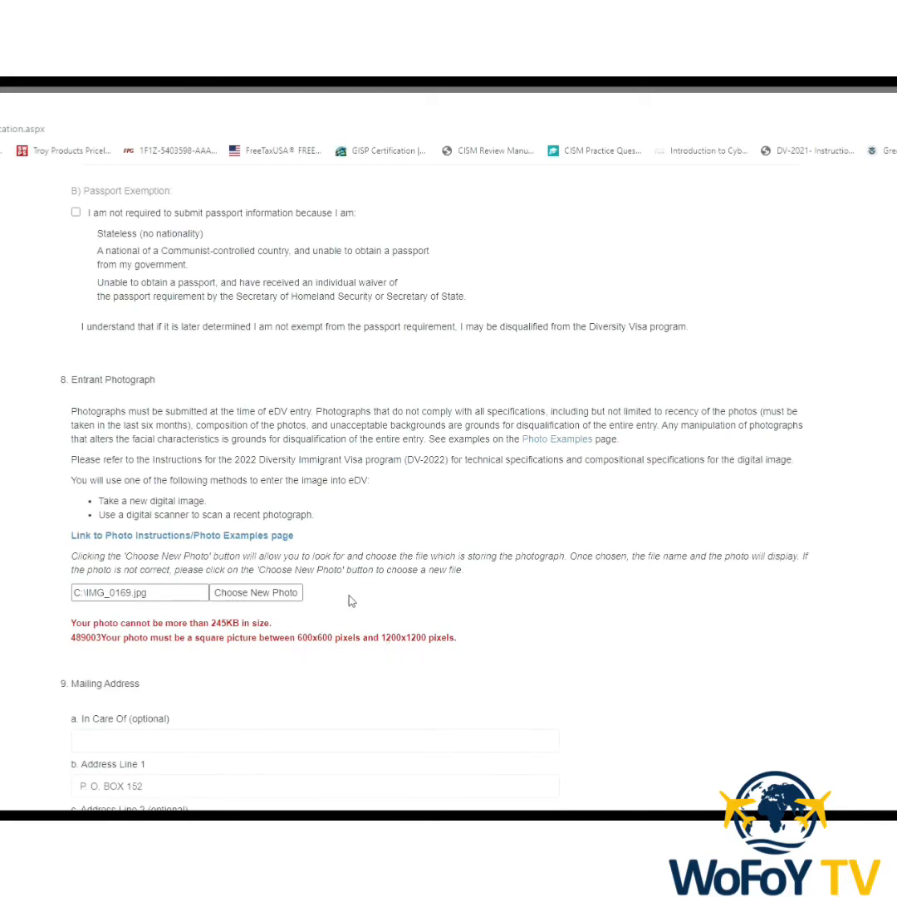
Replace the entrant photograph with the Passport Pic Dv2022 file.
left_click(235, 603)
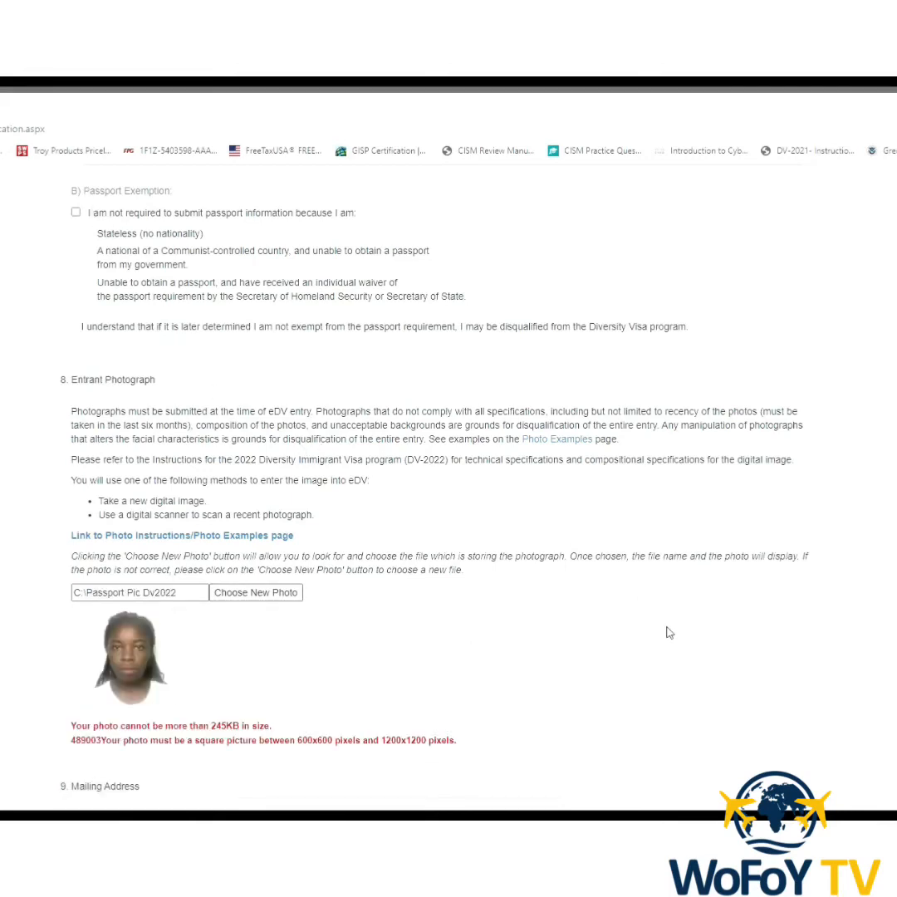
scroll(670, 633, "down", 10)
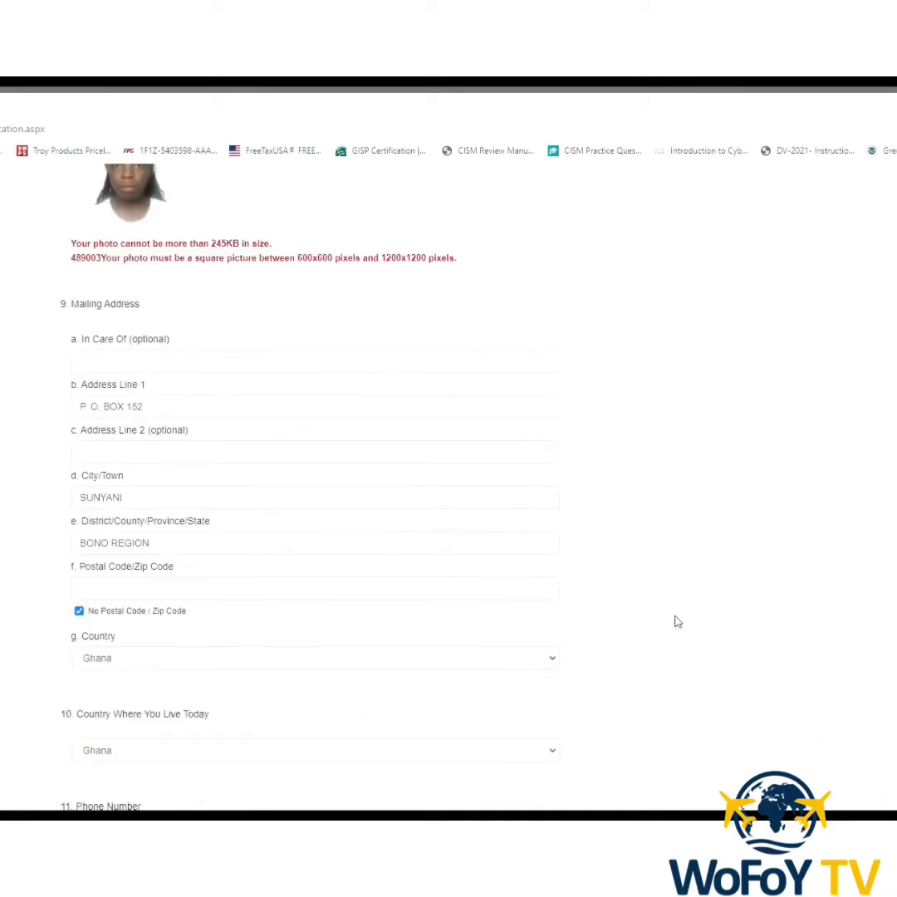
Continue from Part One to the Part Two – Derivatives page.
scroll(677, 622, "down", 10)
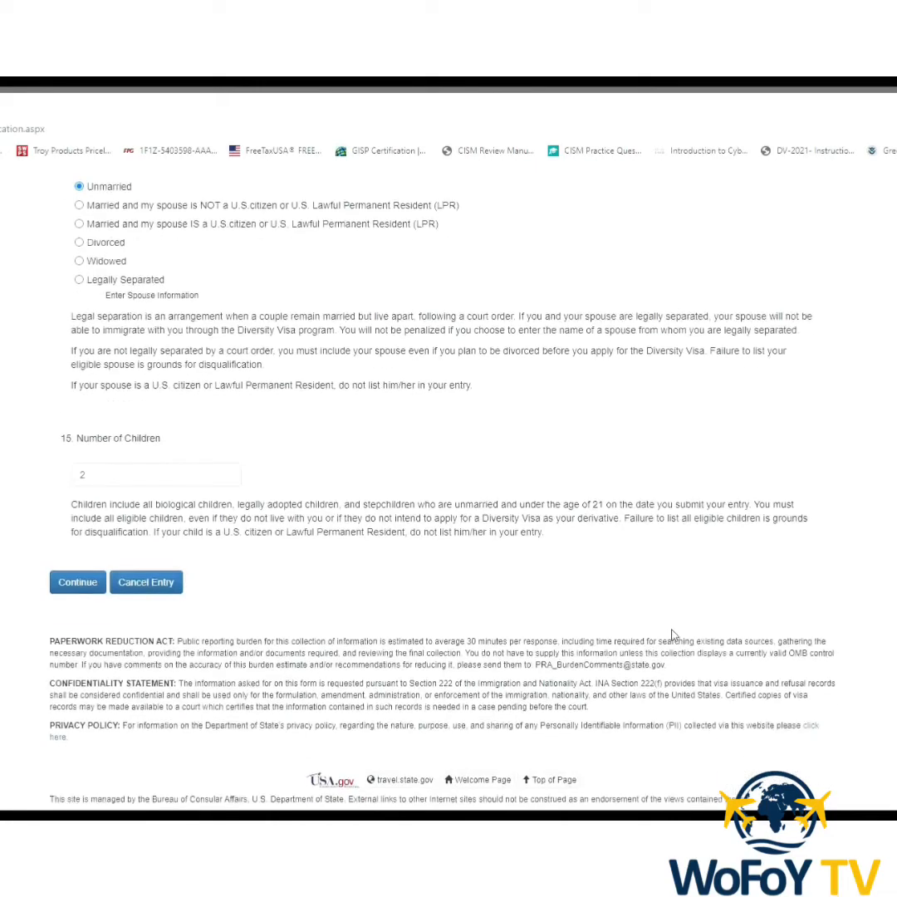
left_click(77, 582)
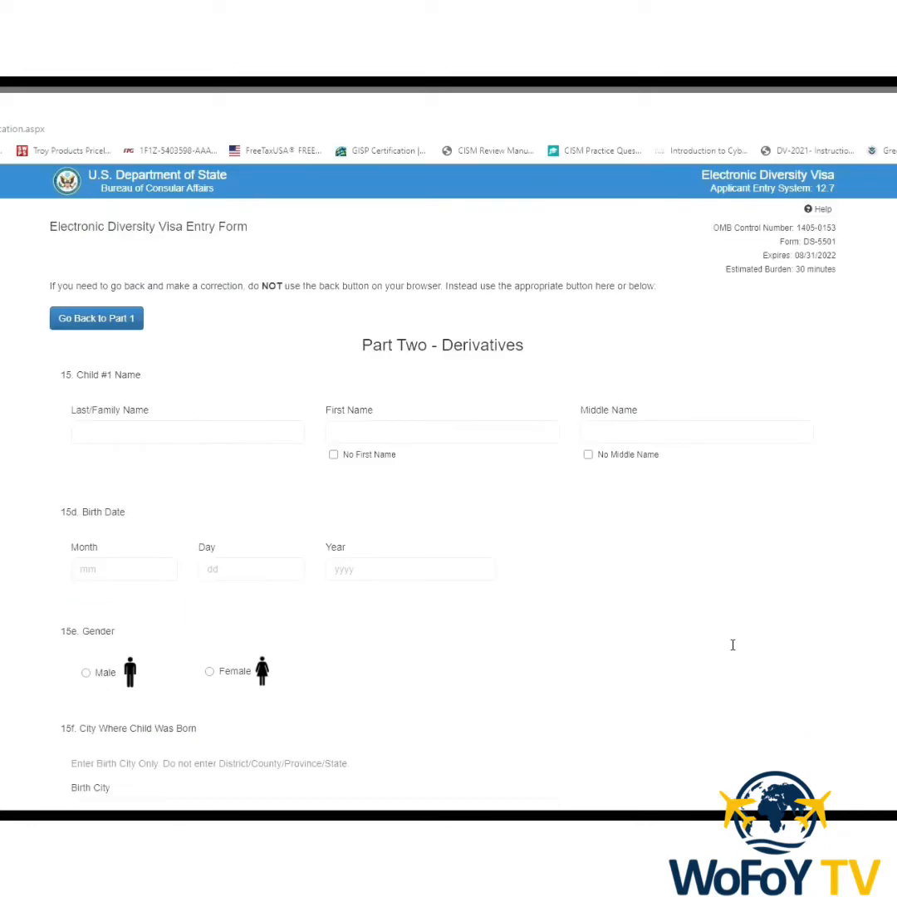
Enter child #1's last and first names, marking no middle name.
left_click(145, 437)
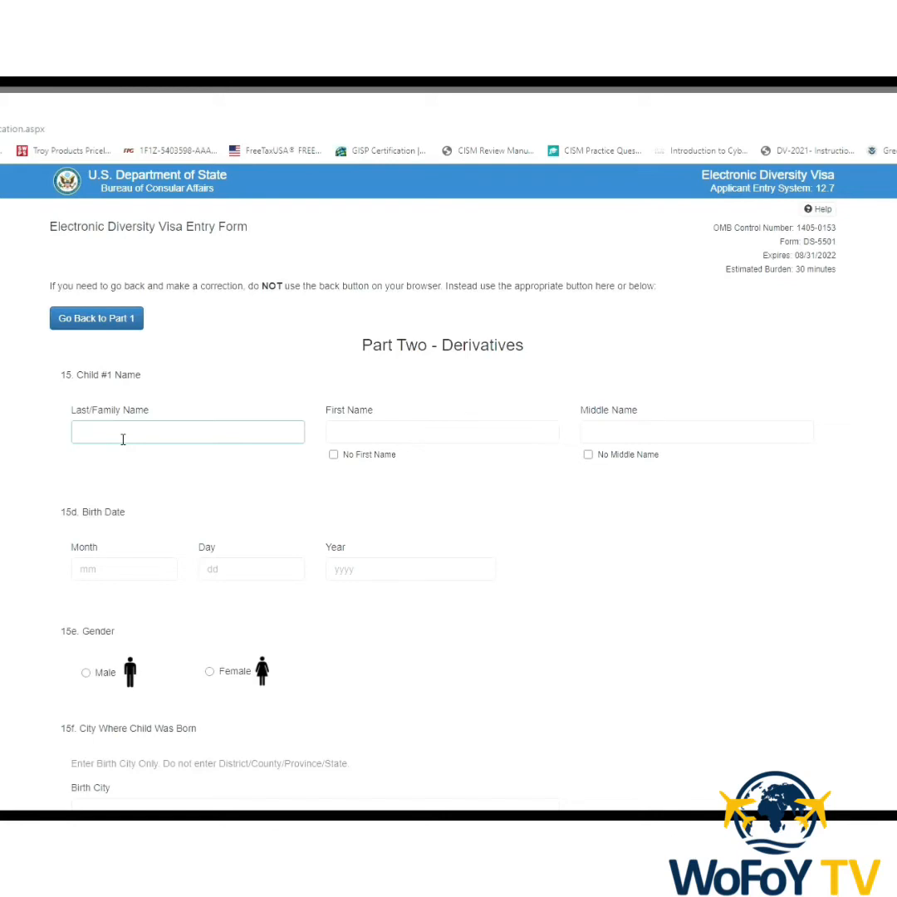
left_click(348, 437)
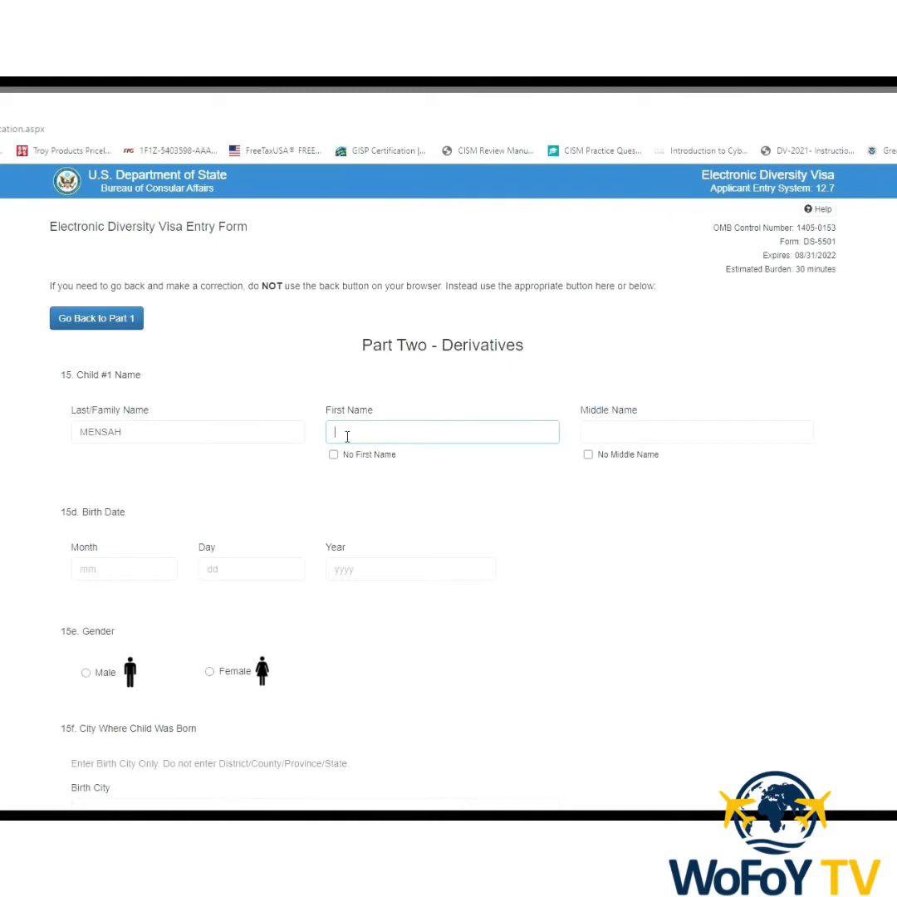
left_click(588, 456)
Set child #1's birth date to 02/14/2015 and gender to Female.
left_click(155, 572)
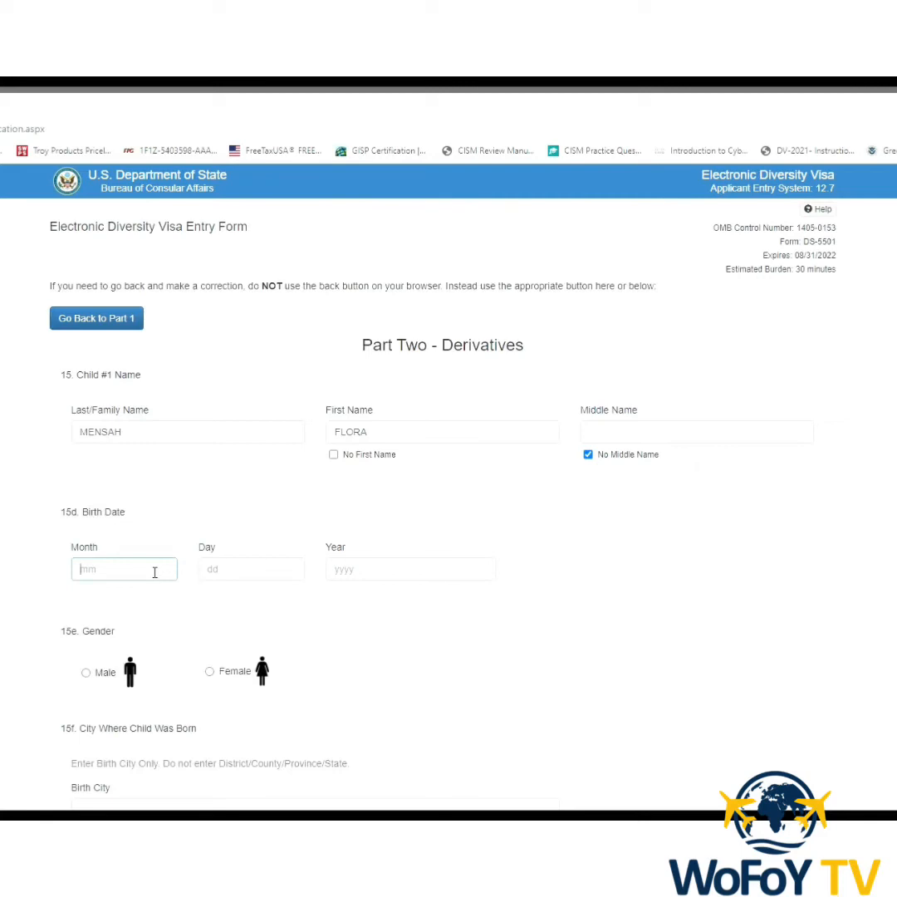
type("2")
key("BackSpace")
type("02")
left_click(216, 581)
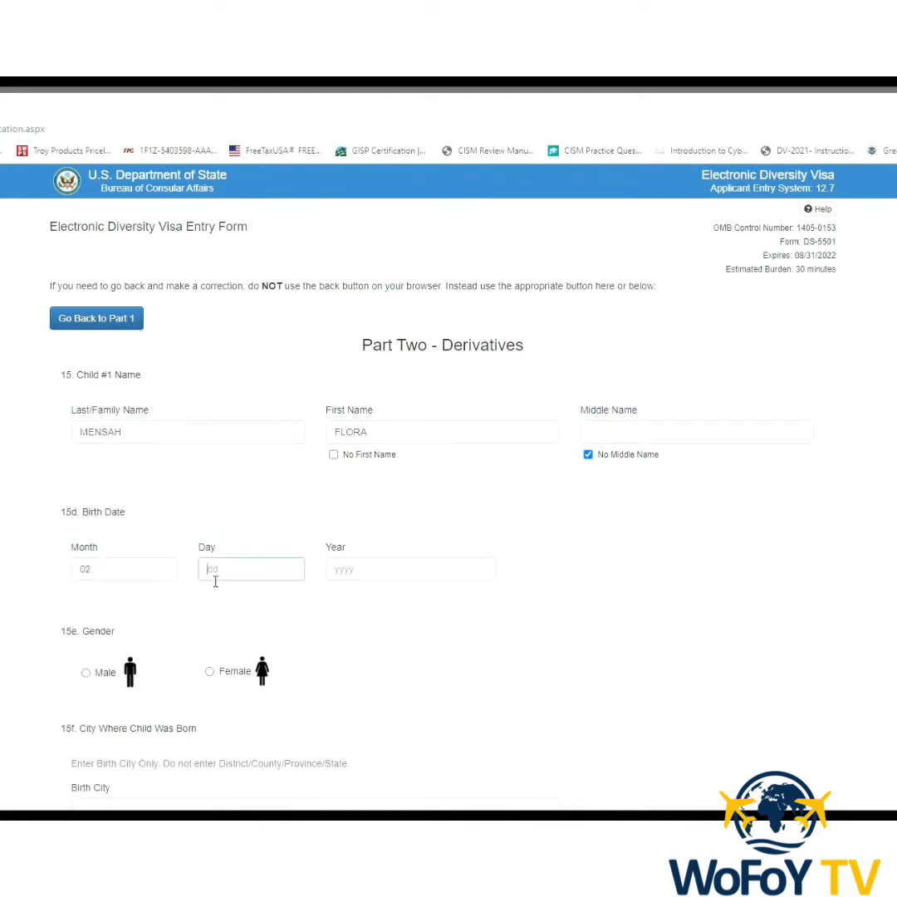
type("14")
left_click(383, 579)
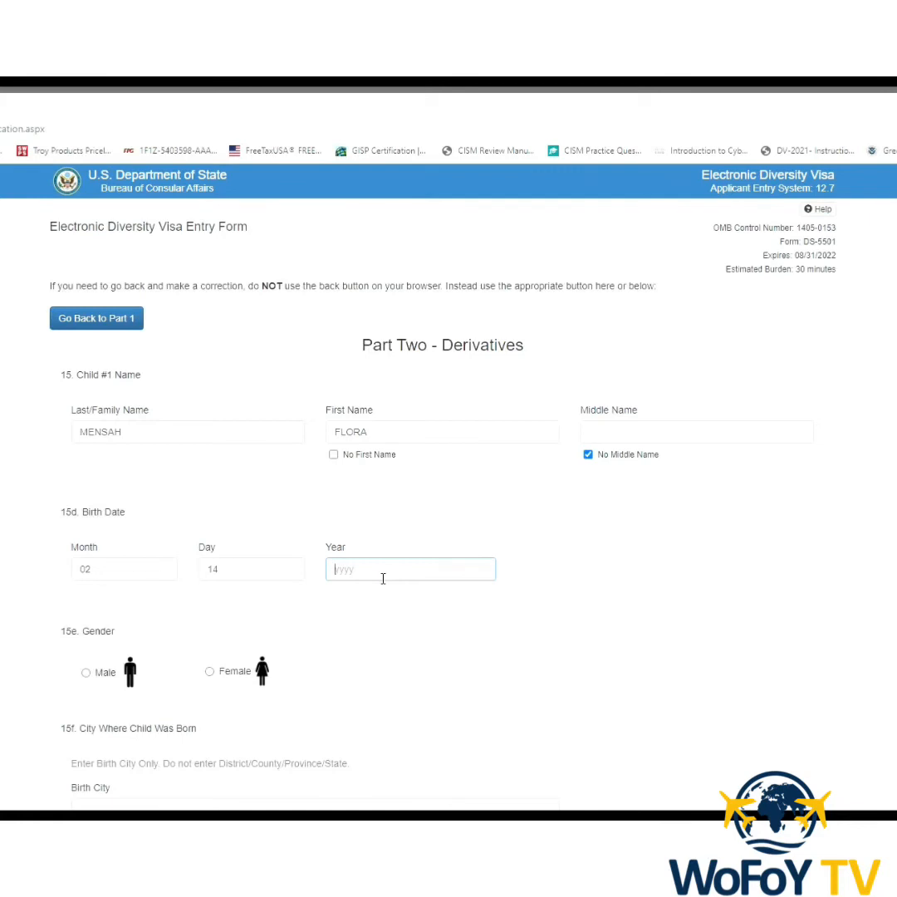
type("2015")
left_click(247, 682)
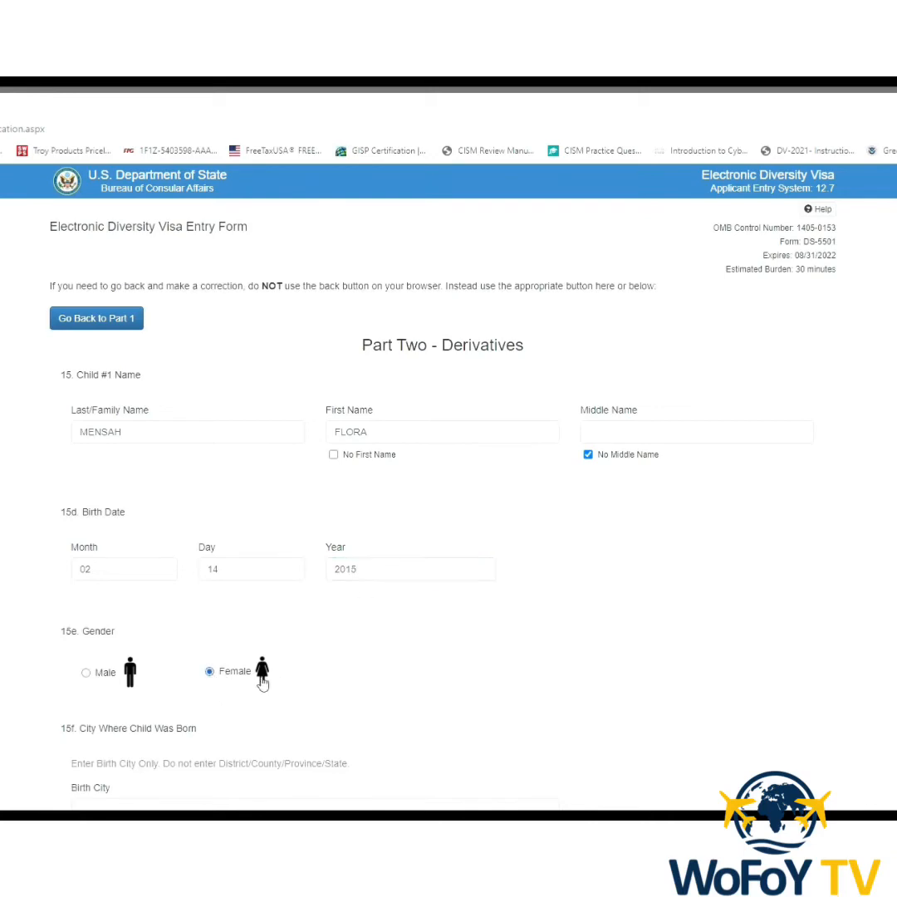
scroll(248, 681, "down", 3)
Set child #1's birth city to ACCRA and birth country to Ghana.
left_click(210, 542)
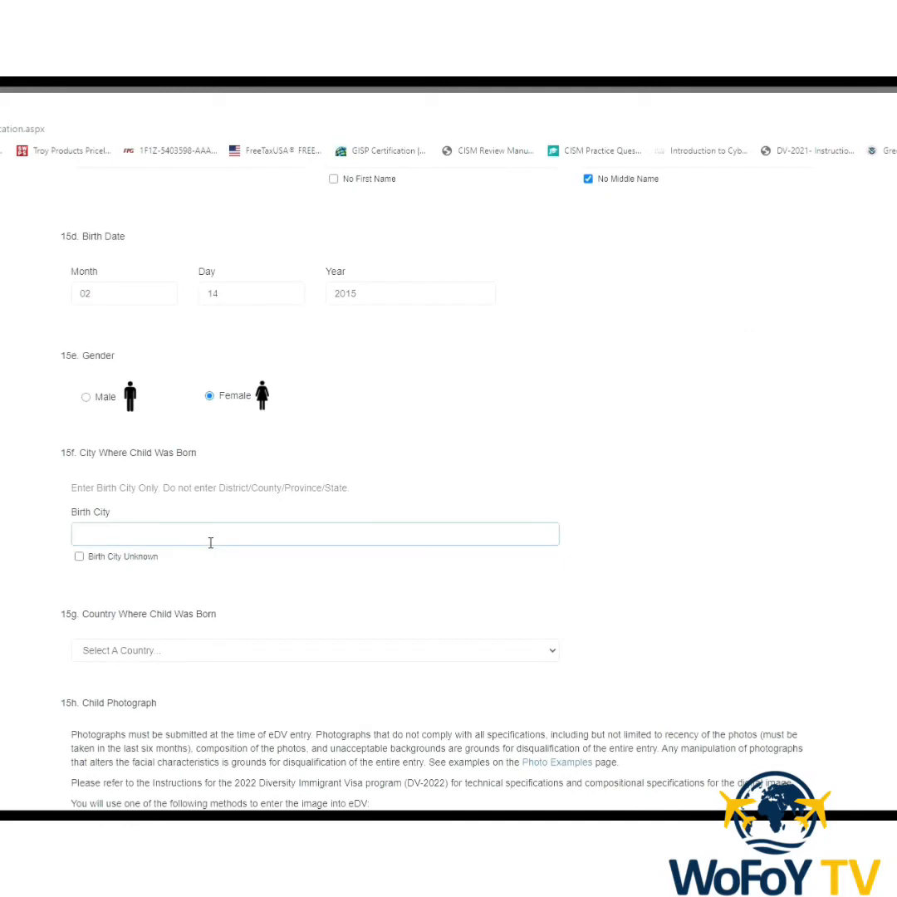
type("ACCRA")
left_click(555, 656)
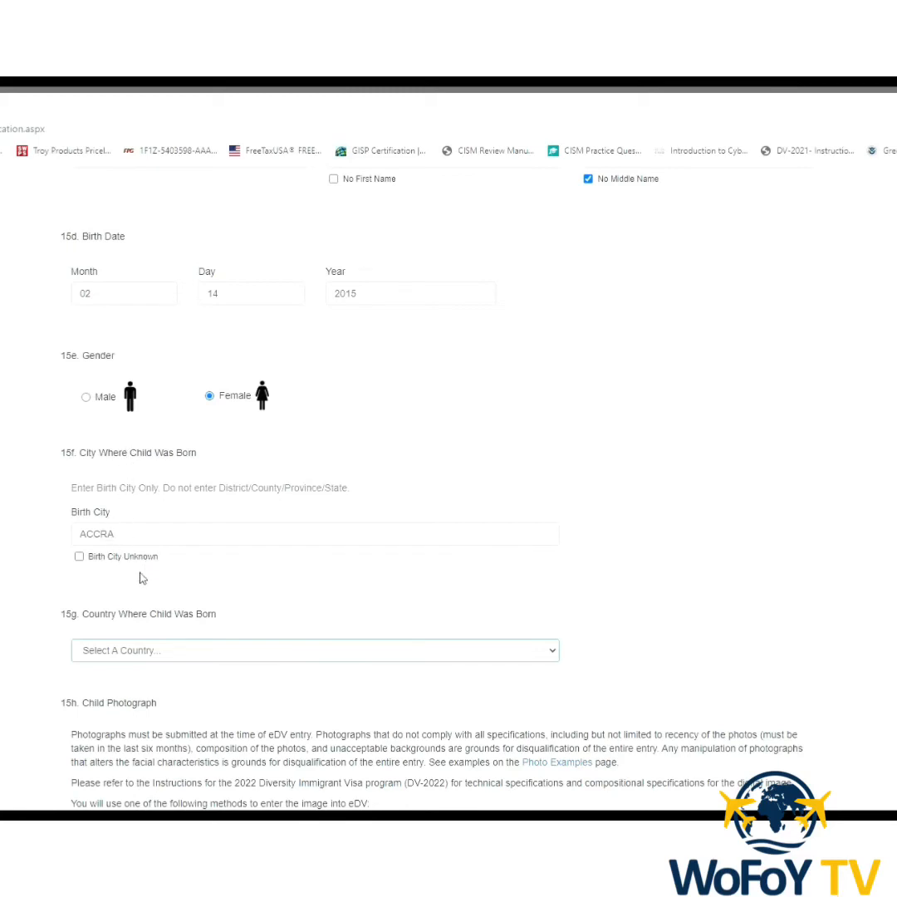
left_click(174, 447)
Attach a photo file for child #1.
scroll(338, 702, "down", 6)
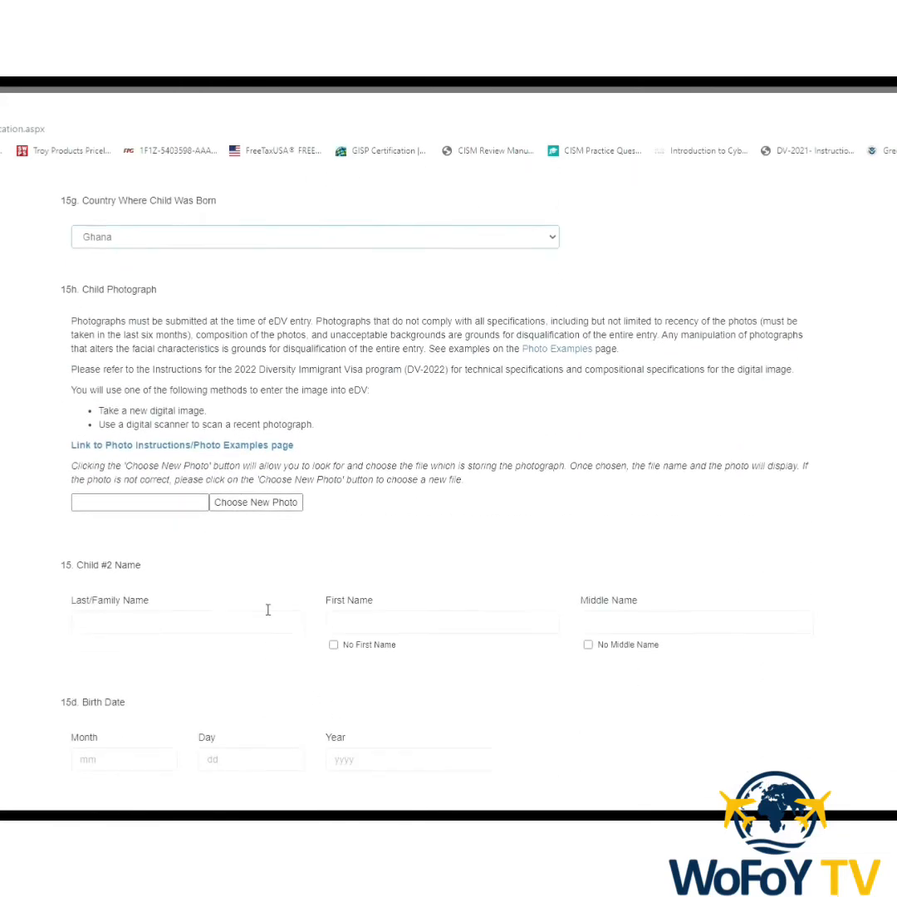
left_click(258, 508)
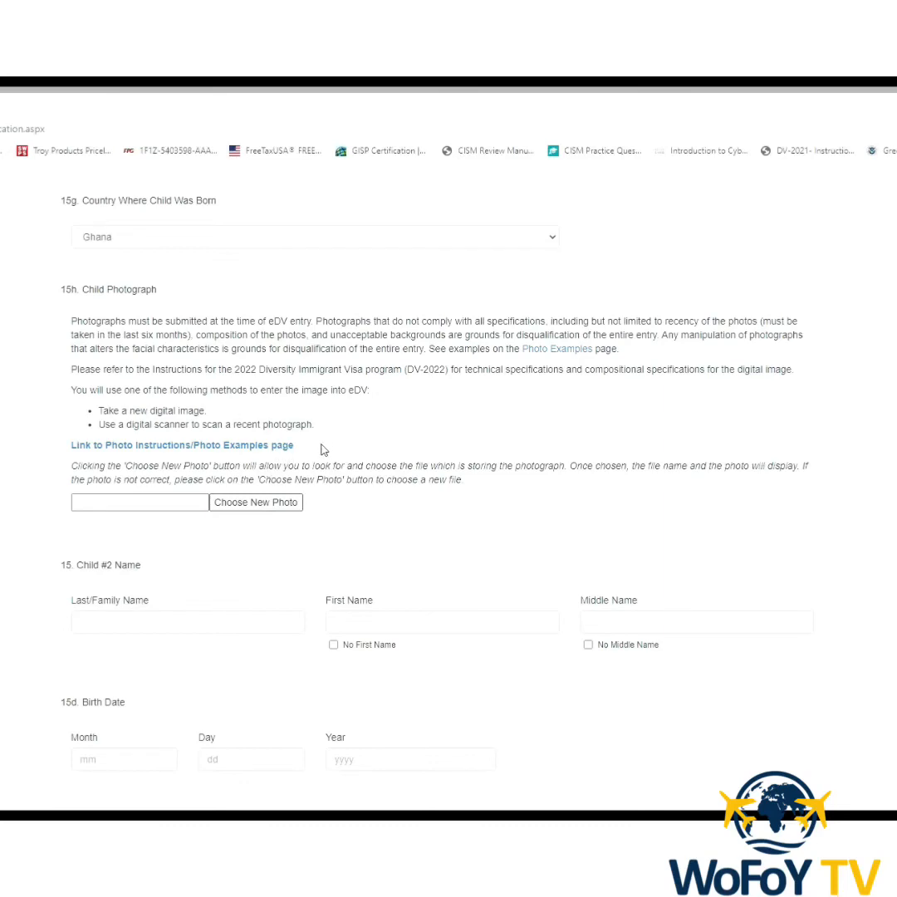
scroll(273, 612, "down", 3)
Enter child #2's last and first names, marking no middle name.
scroll(274, 611, "down", 3)
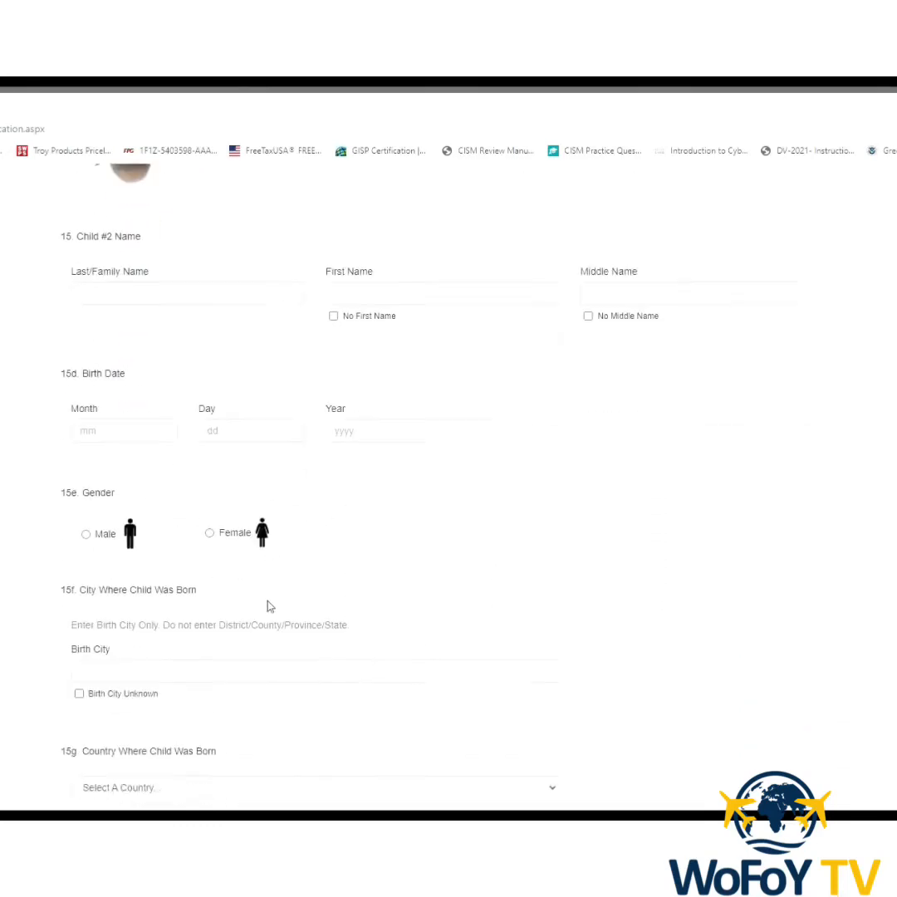
left_click(157, 243)
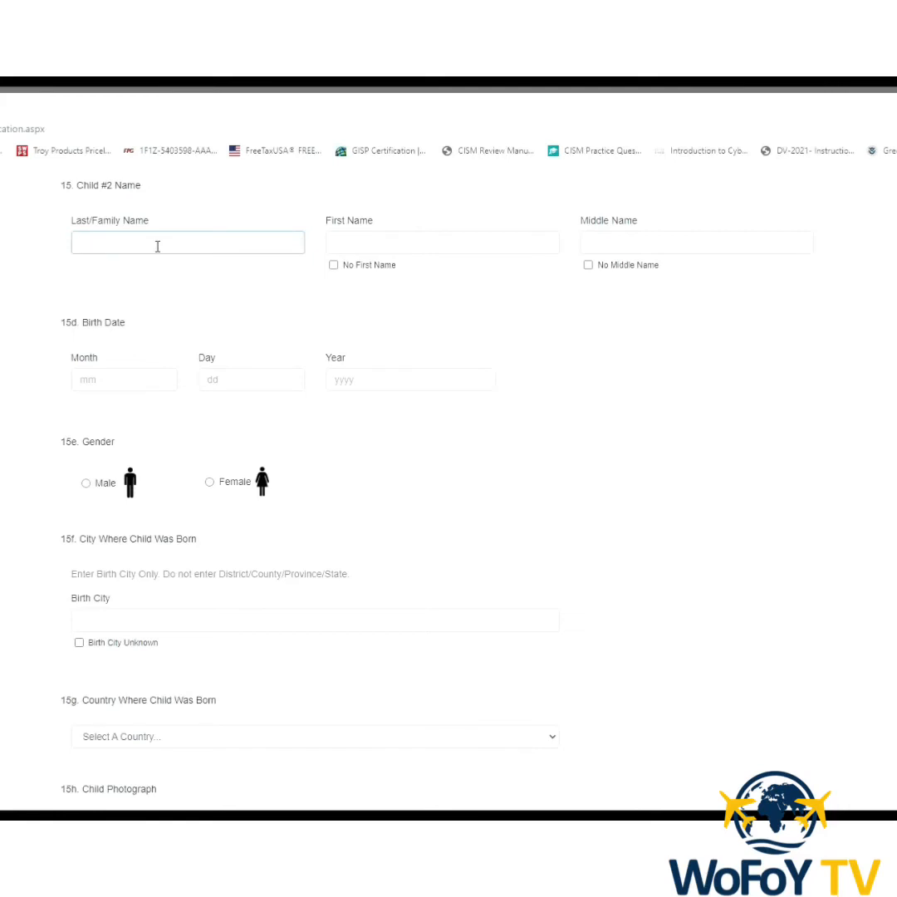
left_click(359, 251)
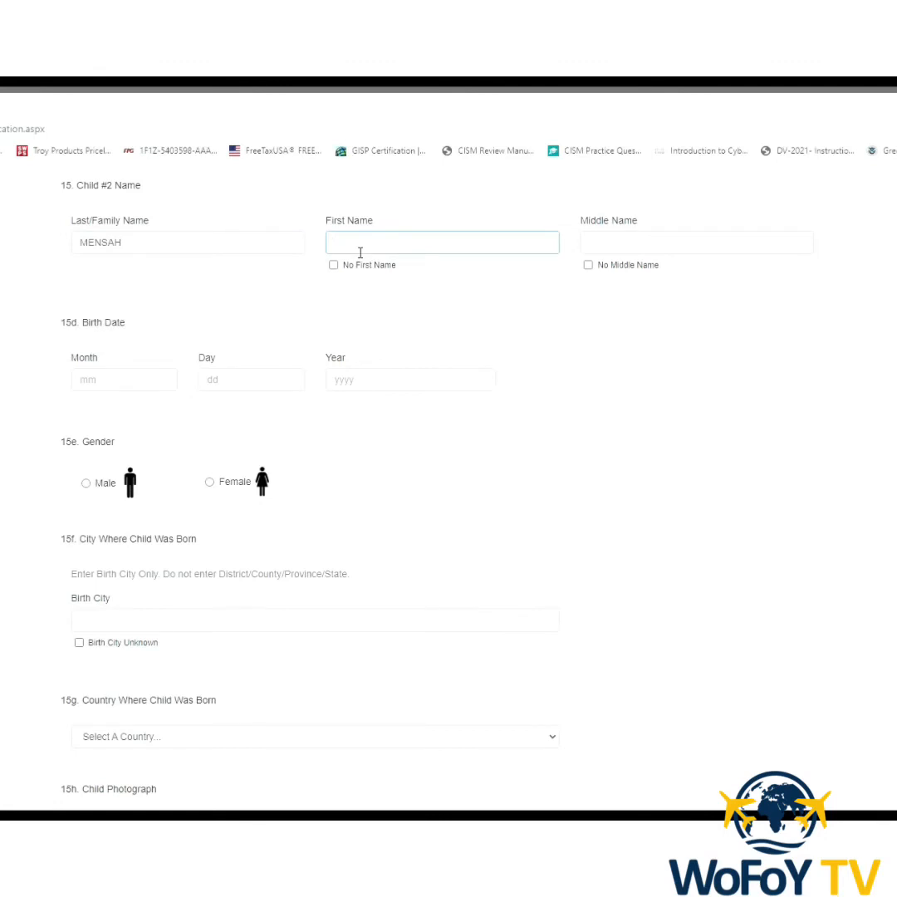
left_click(588, 266)
Set child #2's birth date to 04/23/2016 and gender to Male.
left_click(115, 388)
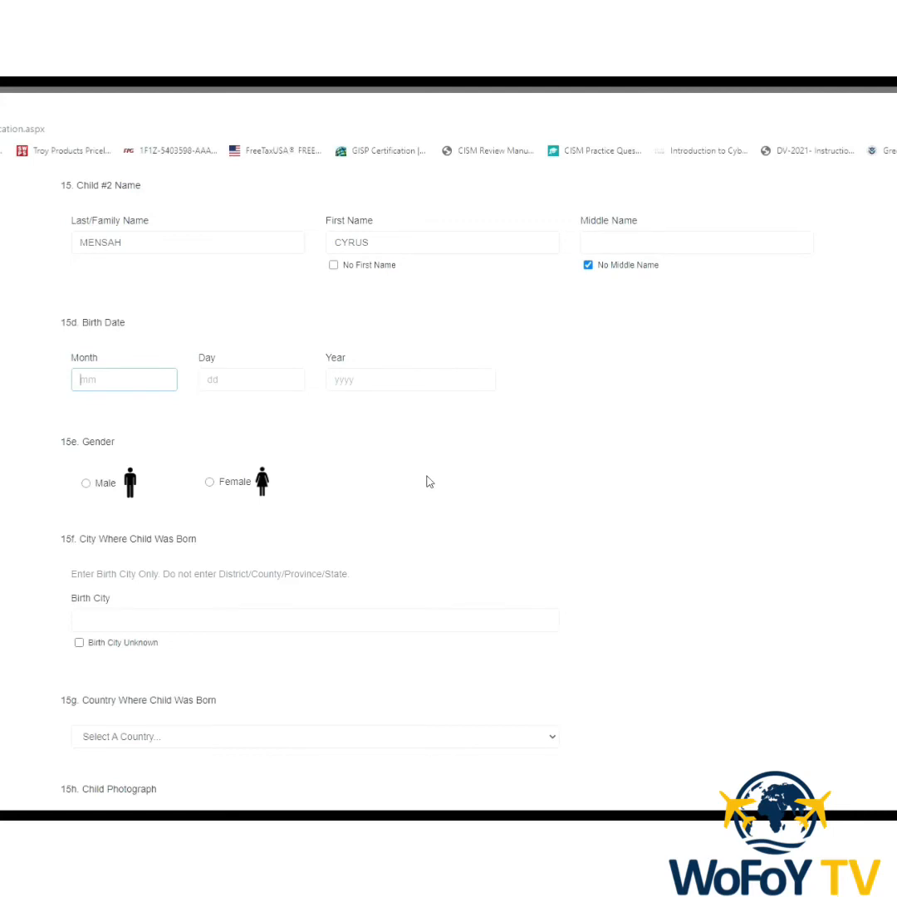
type("04")
left_click(224, 382)
type("23")
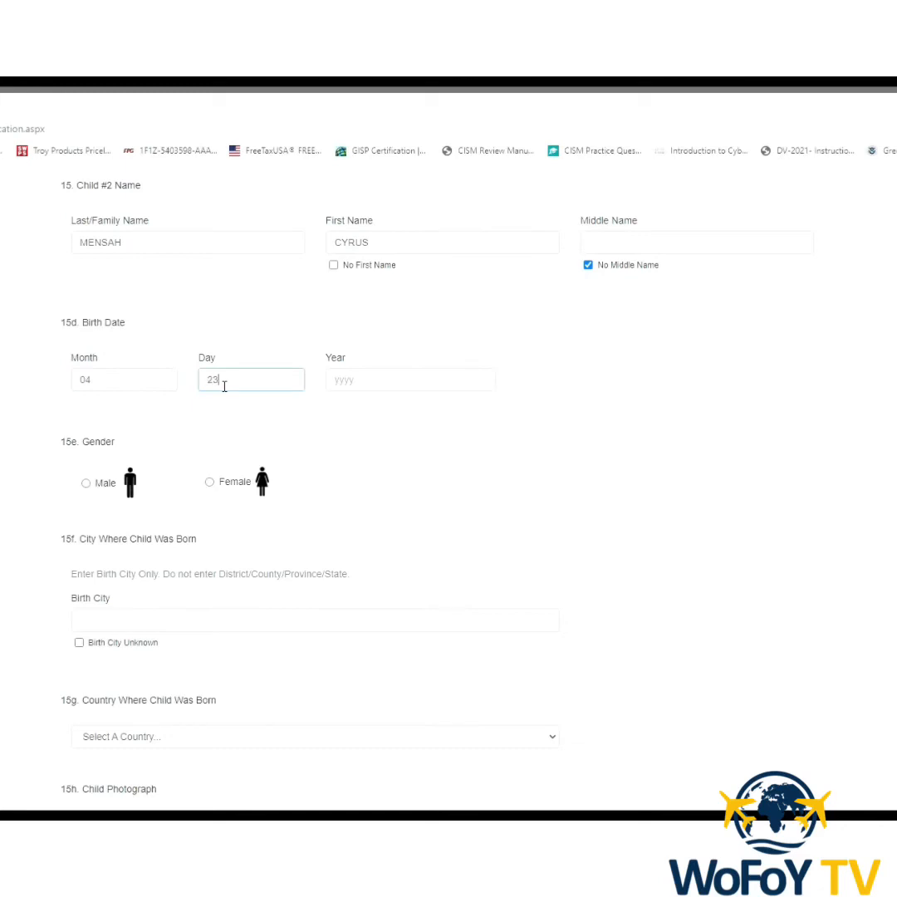
left_click(346, 386)
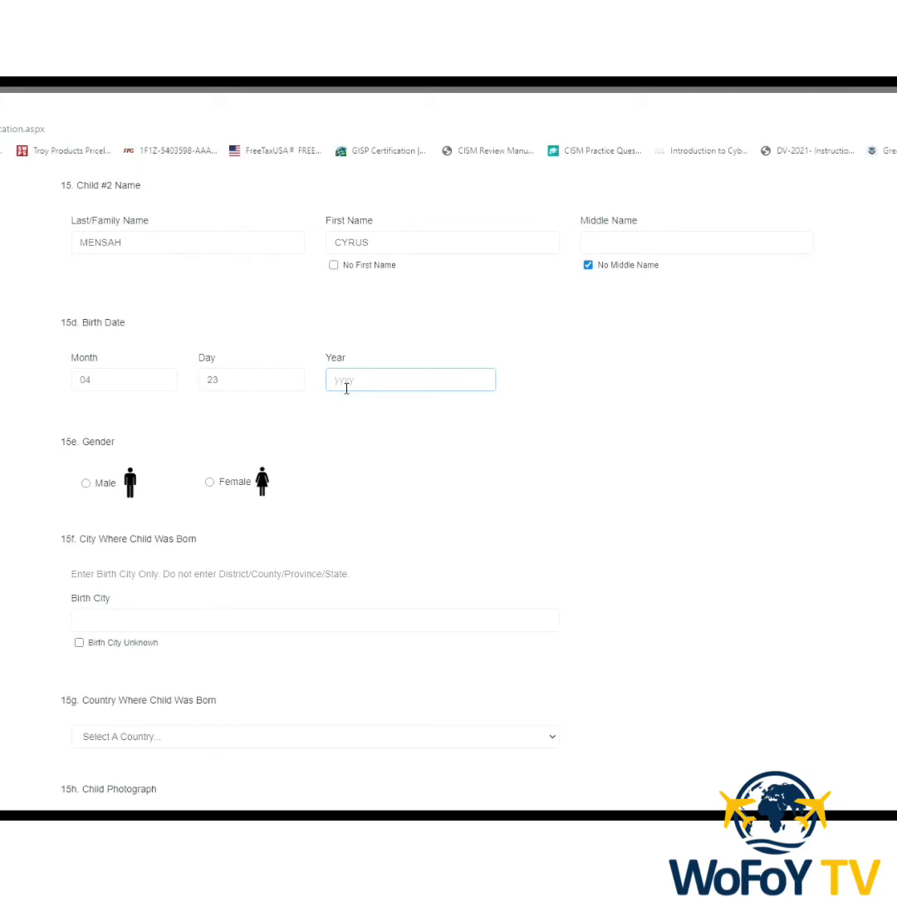
type("2016")
left_click(87, 484)
scroll(215, 566, "down", 2)
Replace child #2's birth city LATEBIOKORSHIE with TESHIE.
left_click(197, 488)
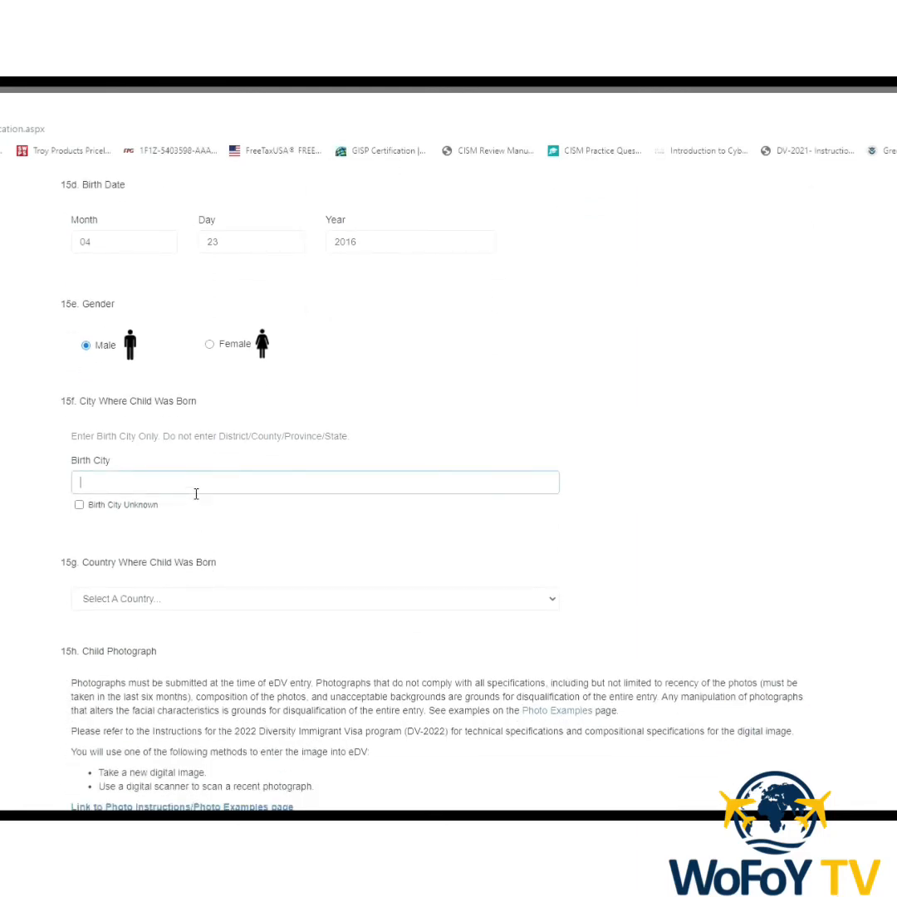
type("LATEBIOKORSHIE")
left_click_drag(176, 491, 79, 490)
type("IE")
Choose Ghana as child #2's birth country and attach the child's photo file.
left_click(551, 598)
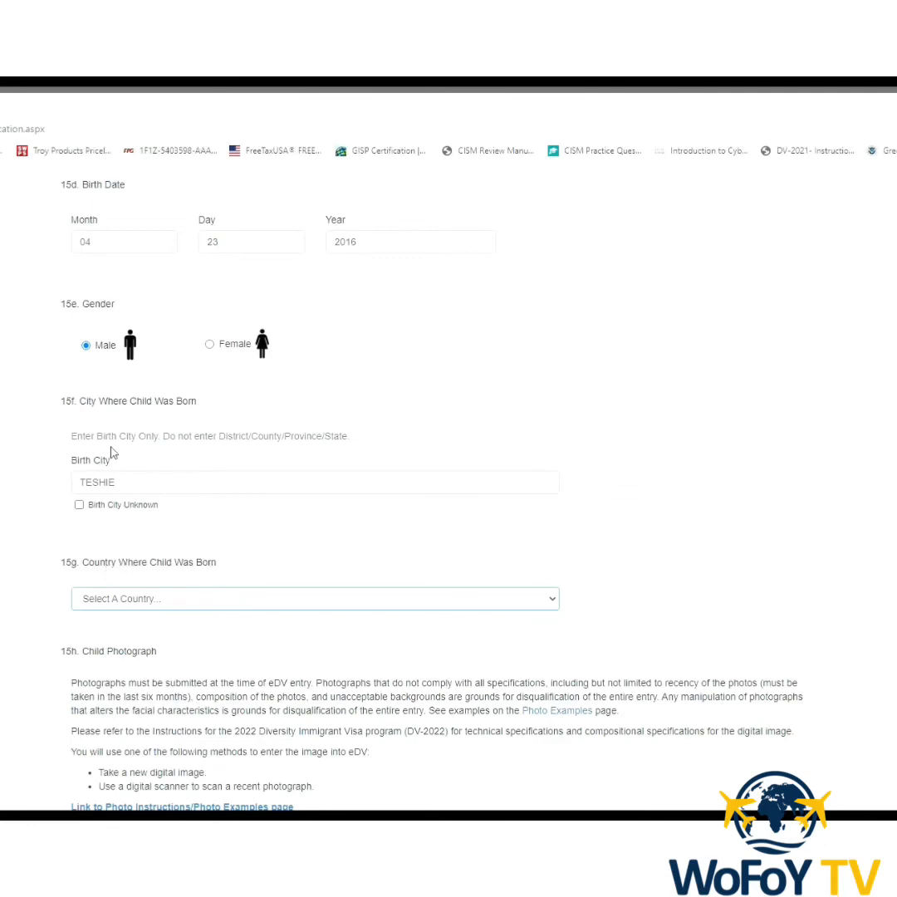
type("gh")
scroll(412, 696, "down", 4)
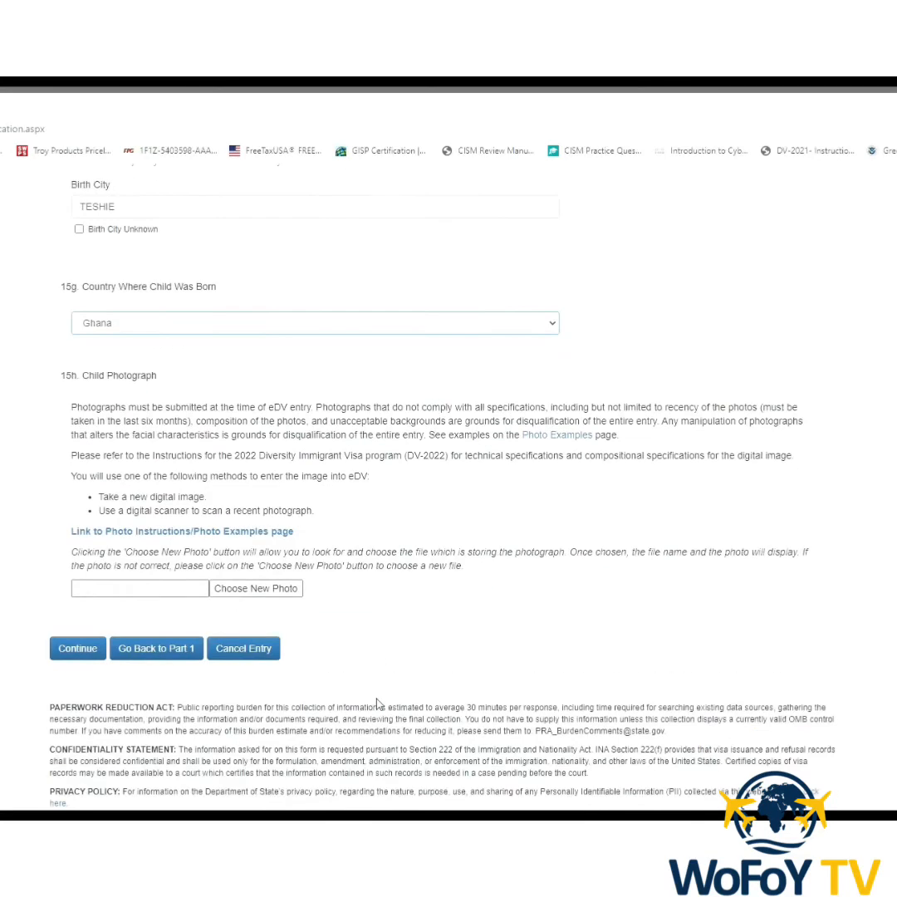
left_click(282, 590)
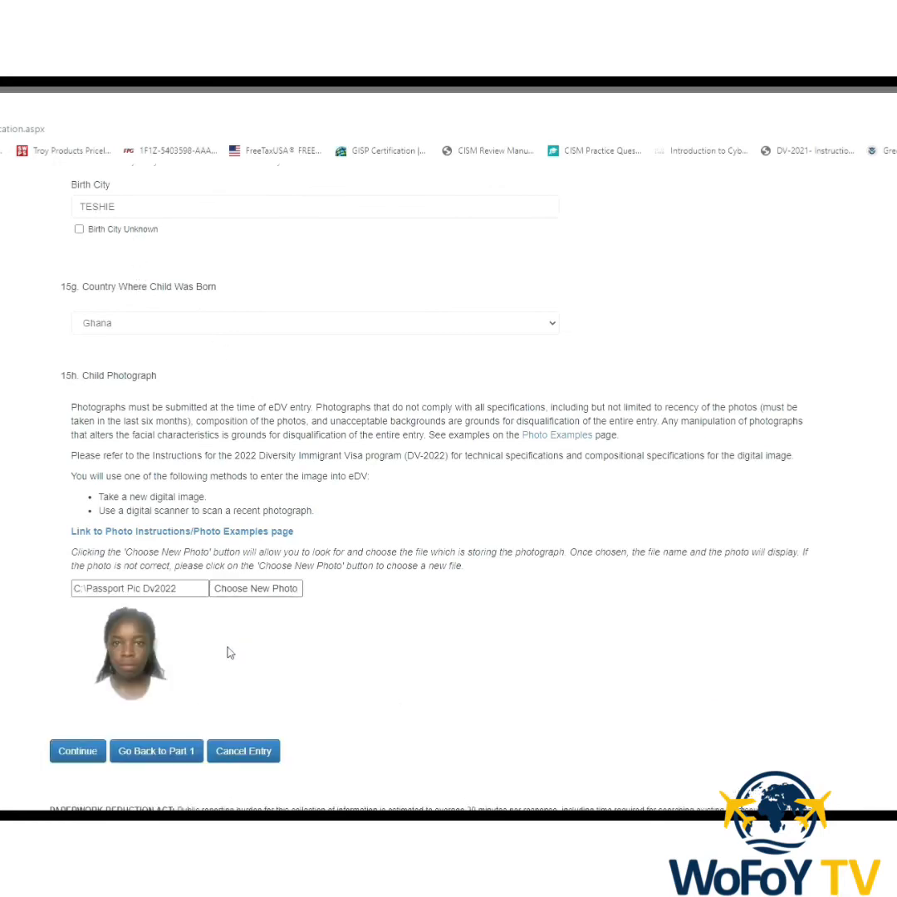
scroll(229, 653, "down", 3)
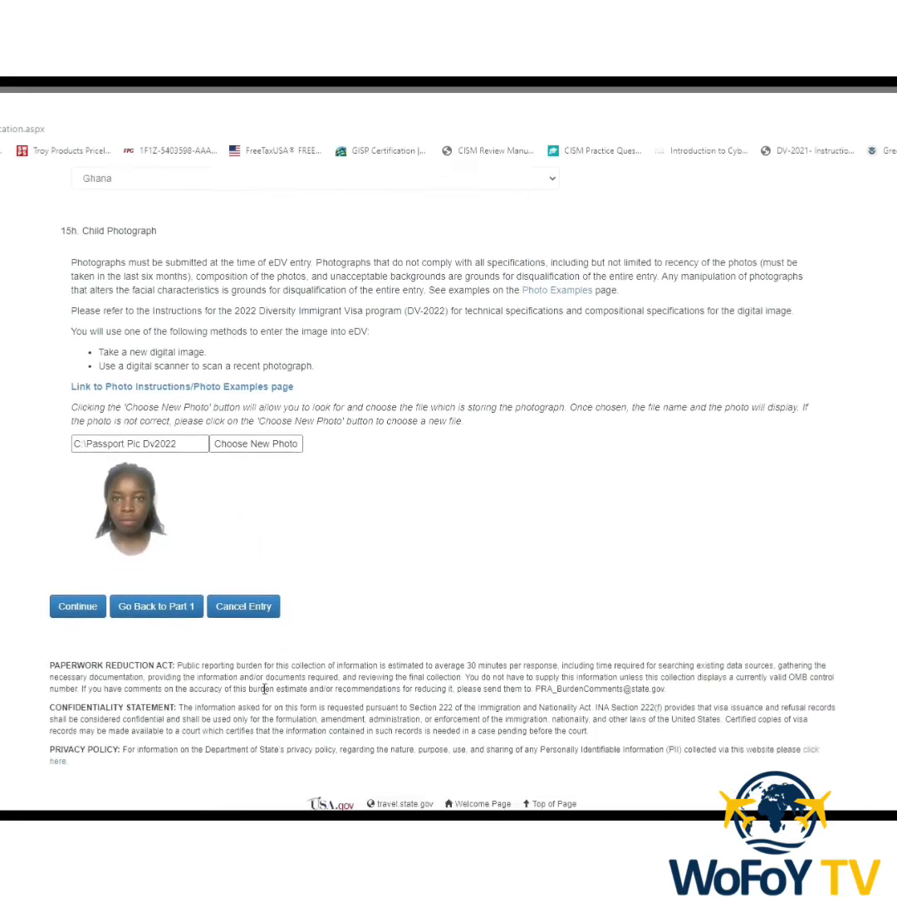
Continue to the review page and scroll through all details down to the Submit button.
left_click(87, 581)
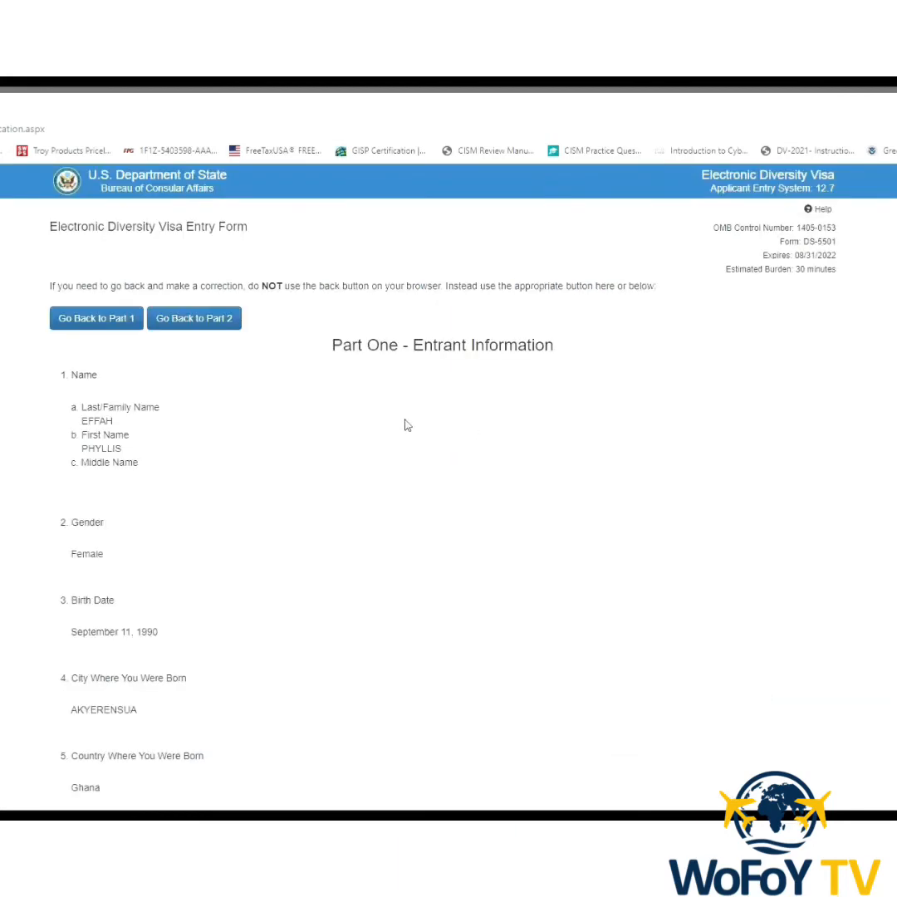
scroll(350, 406, "down", 3)
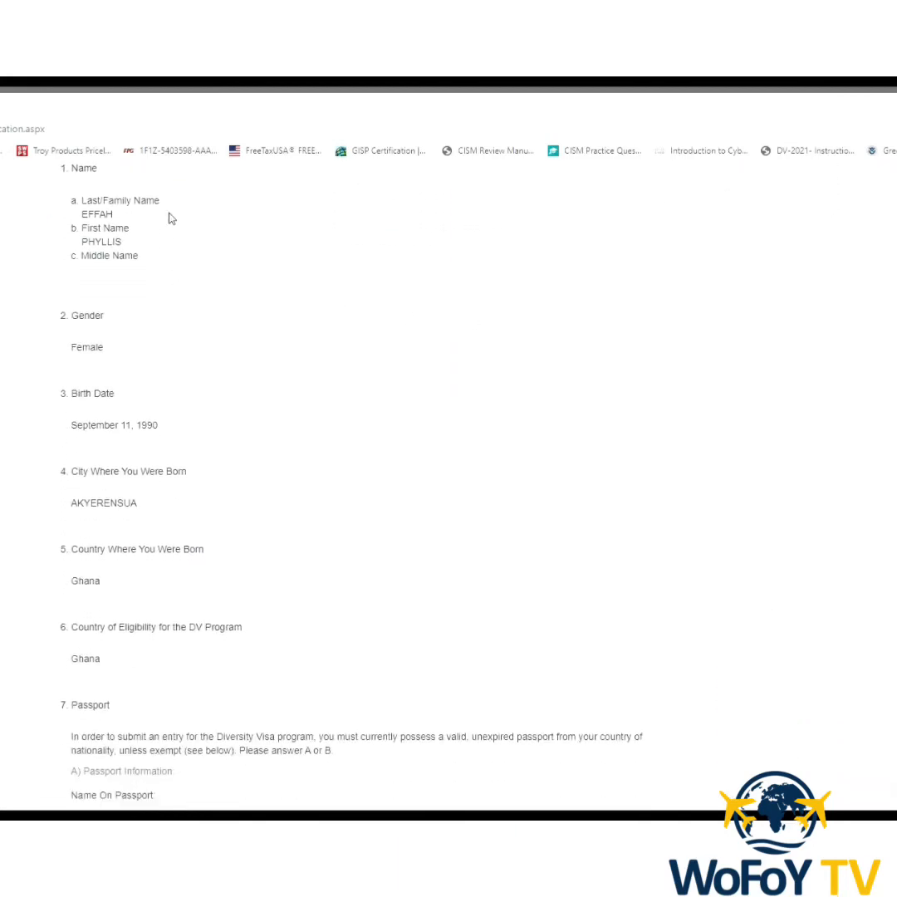
scroll(175, 480, "down", 7)
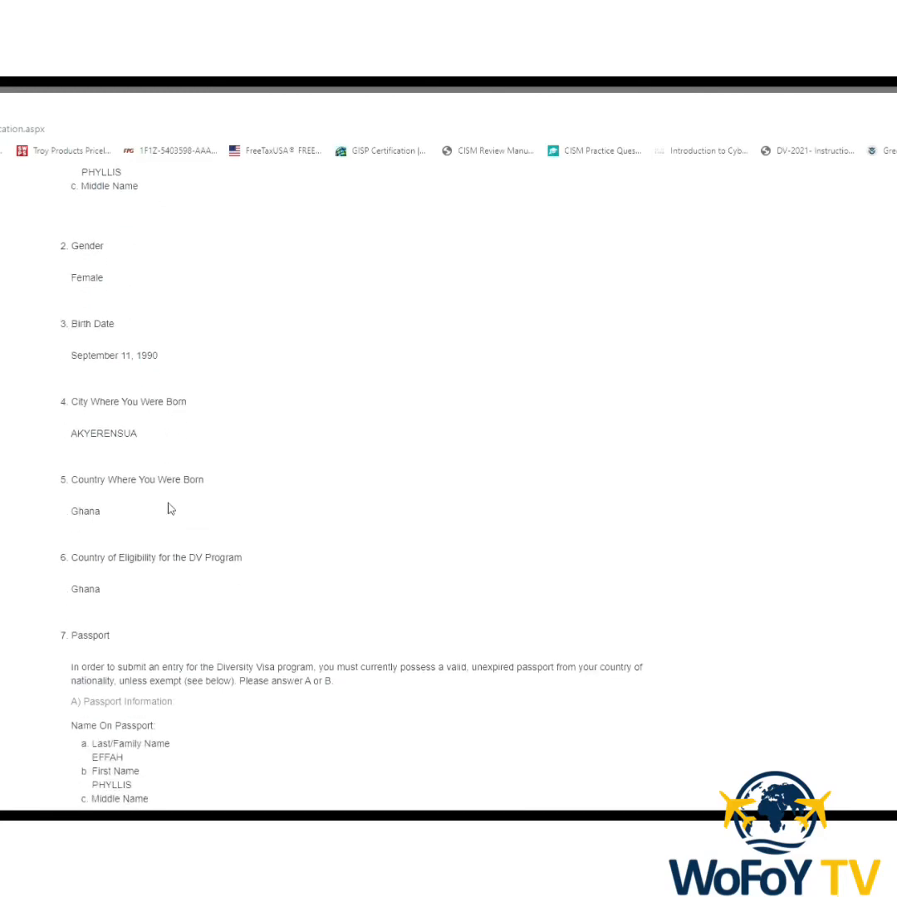
scroll(255, 591, "down", 9)
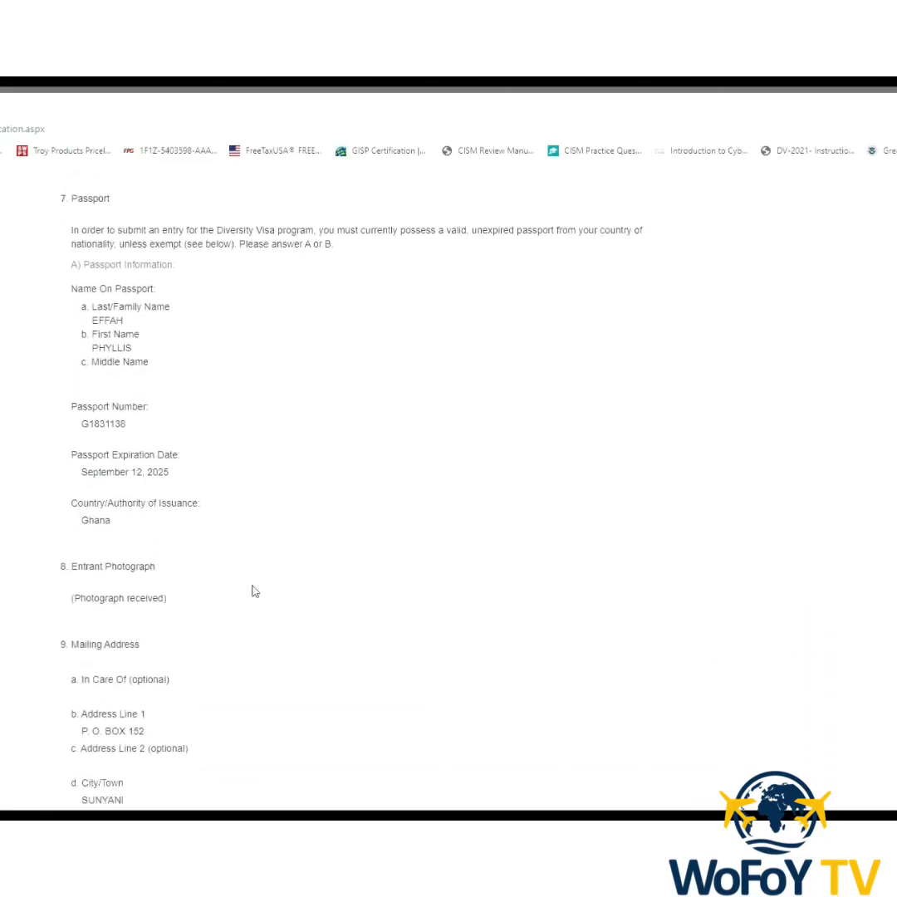
scroll(255, 594, "down", 7)
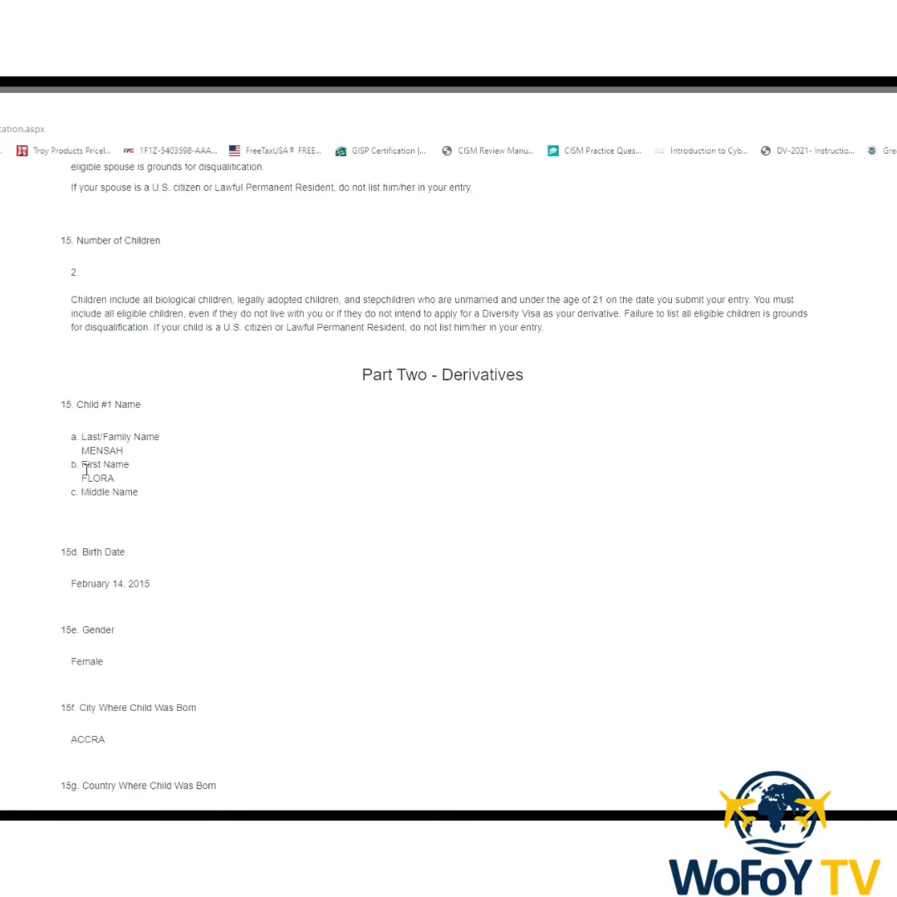
scroll(200, 606, "down", 4)
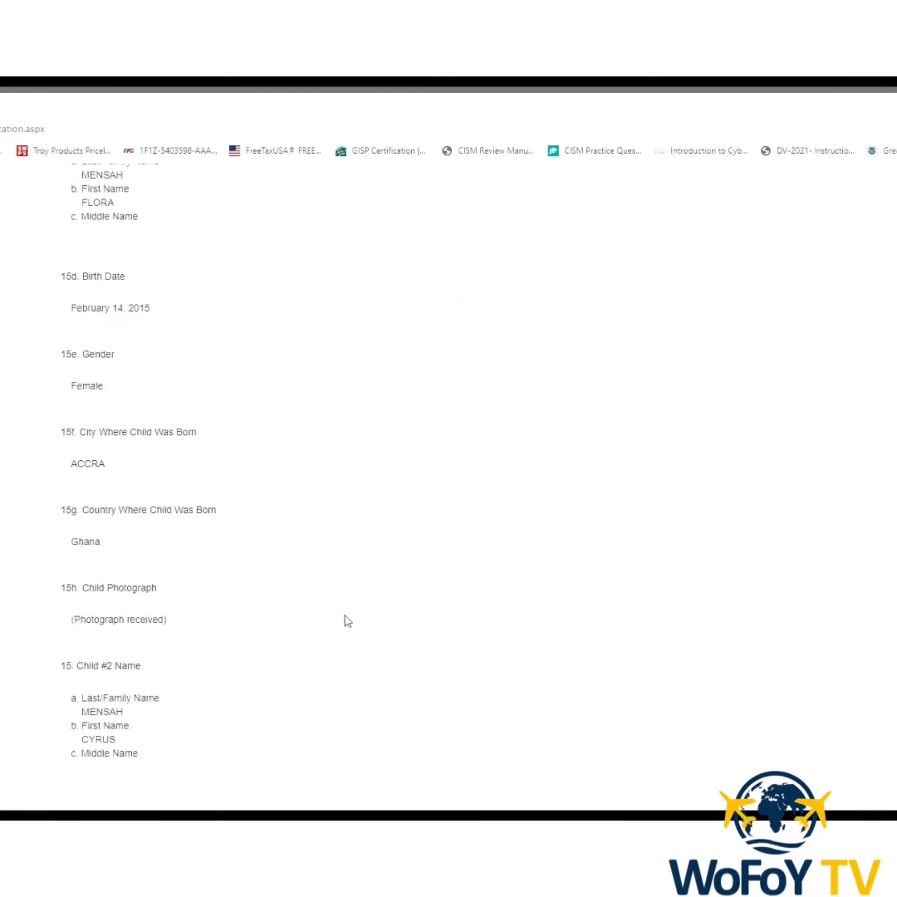
scroll(232, 656, "down", 3)
scroll(249, 677, "down", 4)
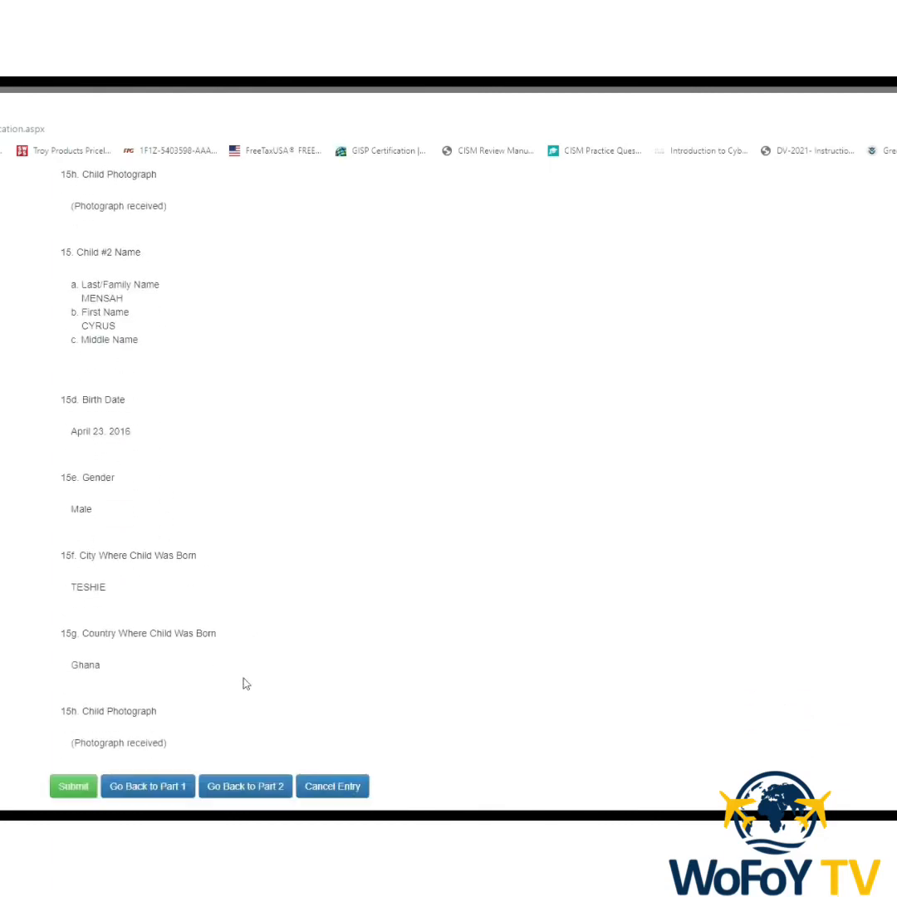